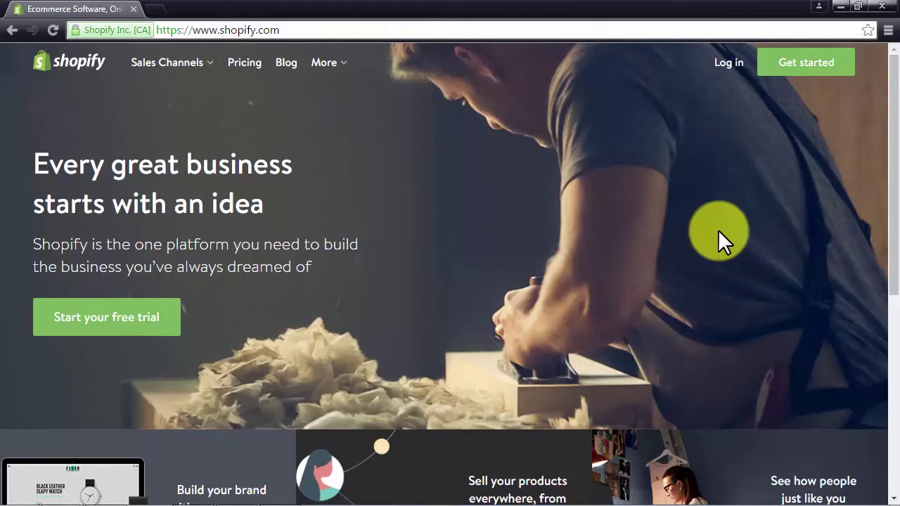
# Scroll the shopify.com homepage down to the Ecommerce, Point of Sale and Help footer links
pyautogui.scroll(-3, 719, 231)
pyautogui.scroll(-2, 719, 231)
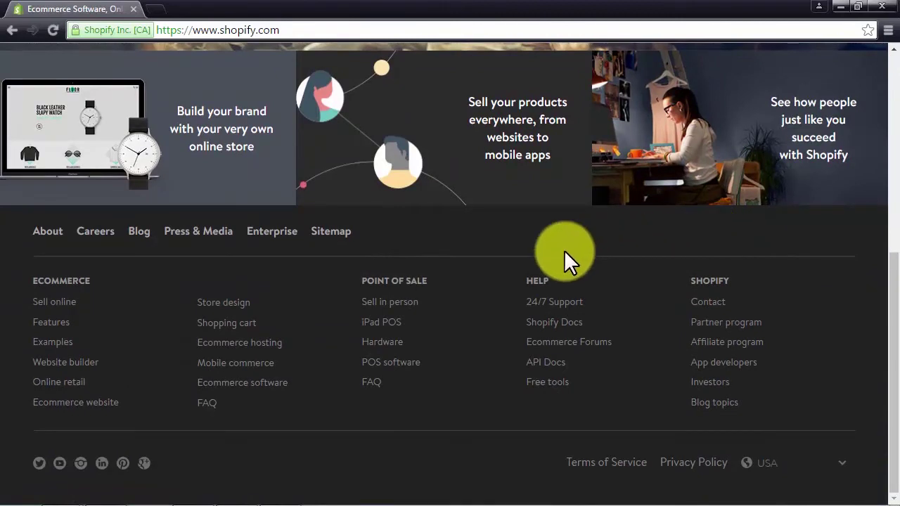
# Read the Website builder page from its features and support sections down to the free-trial footer
pyautogui.click(47, 363)
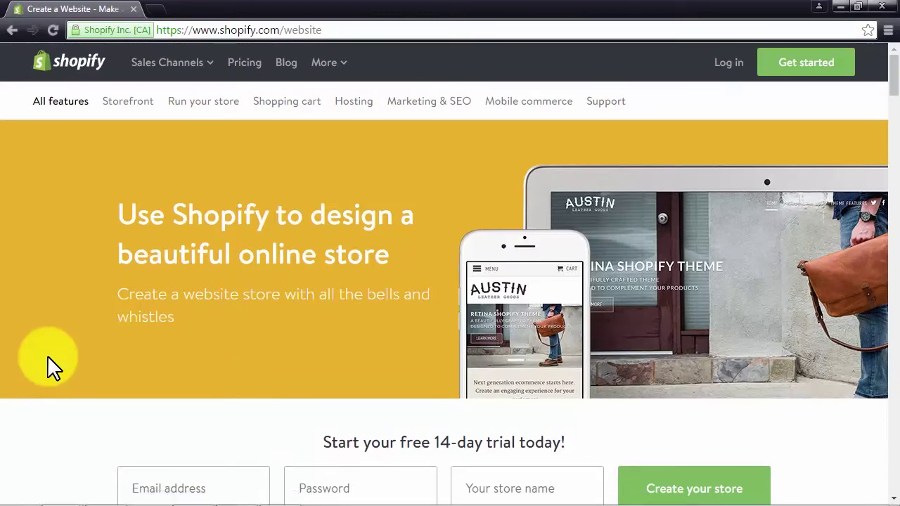
pyautogui.scroll(-2, 48, 357)
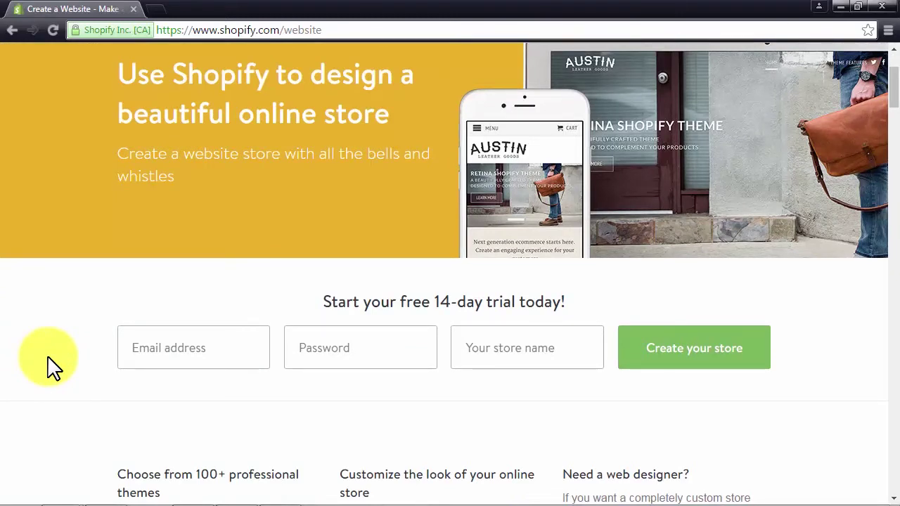
pyautogui.scroll(-5, 47, 357)
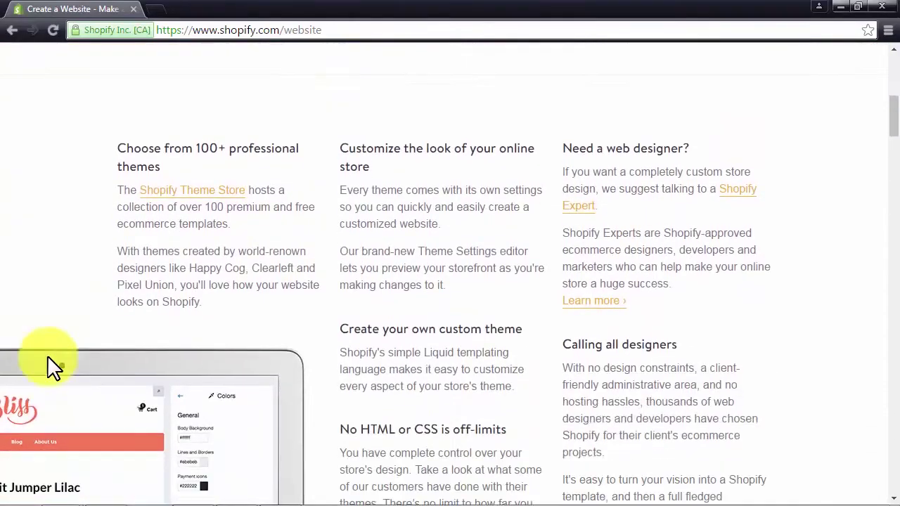
pyautogui.scroll(-1, 47, 355)
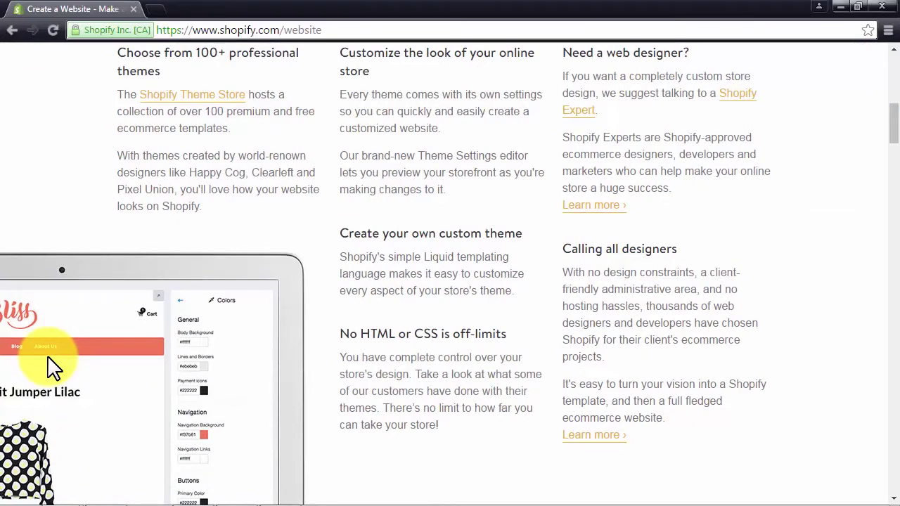
pyautogui.scroll(-1, 52, 367)
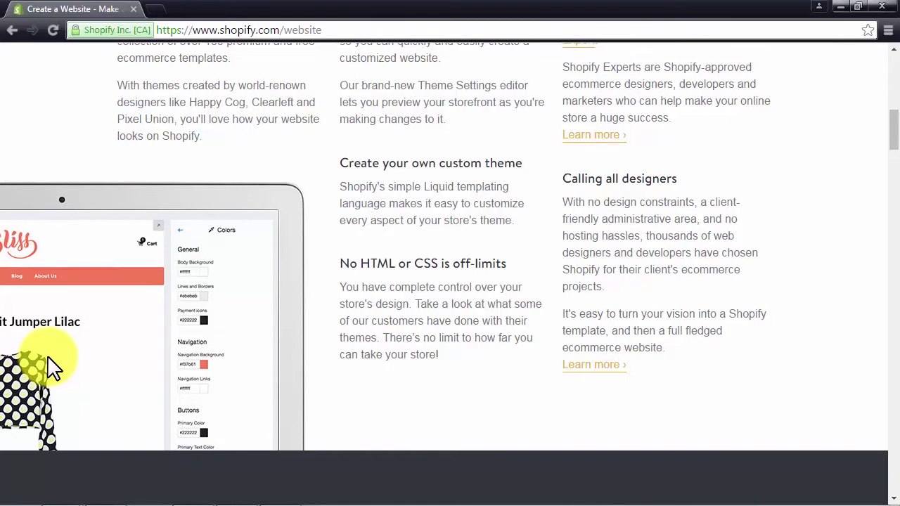
pyautogui.scroll(-2, 47, 355)
pyautogui.scroll(-2, 47, 355)
pyautogui.scroll(-1, 47, 355)
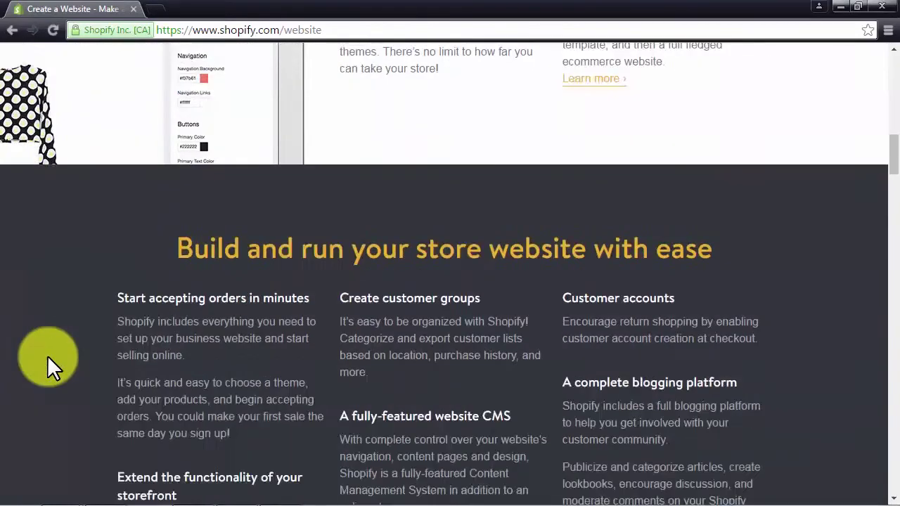
pyautogui.scroll(-1, 48, 355)
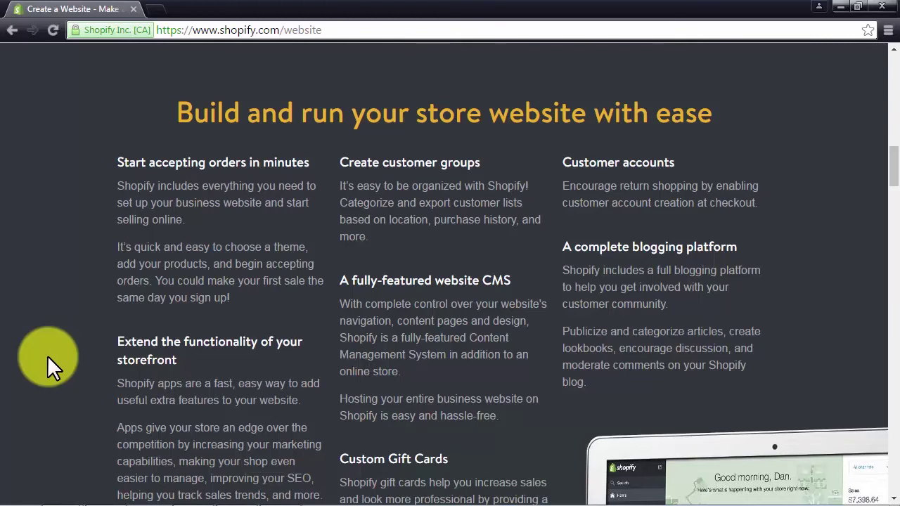
pyautogui.scroll(-1, 47, 355)
pyautogui.scroll(-1, 47, 355)
pyautogui.scroll(-2, 48, 355)
pyautogui.scroll(-1, 47, 355)
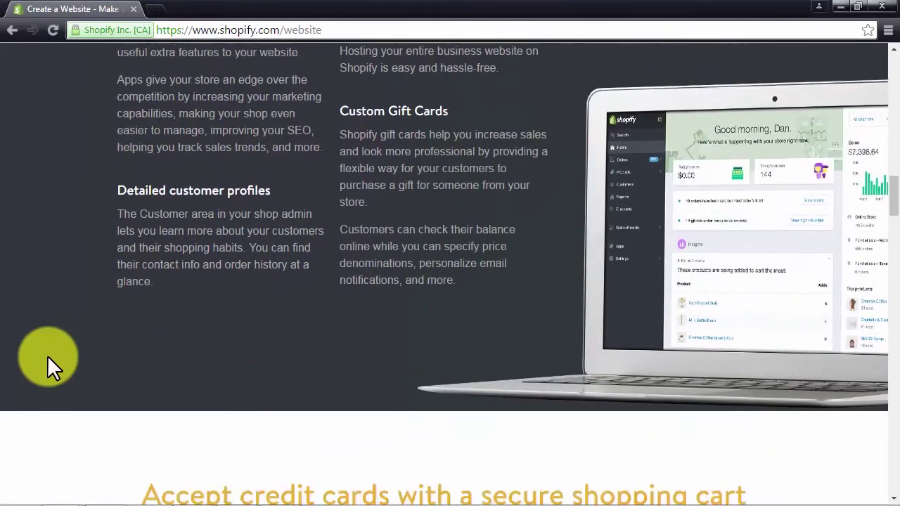
pyautogui.scroll(-2, 47, 355)
pyautogui.scroll(-2, 47, 355)
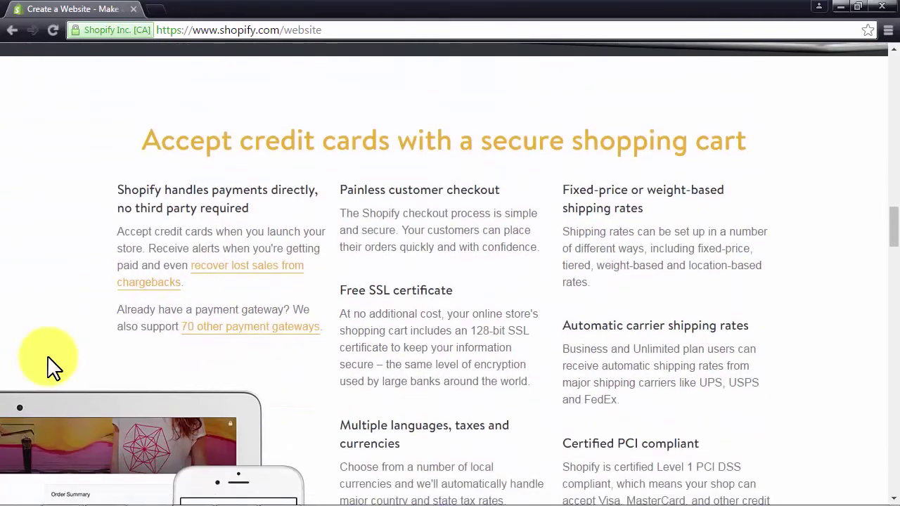
pyautogui.scroll(-1, 50, 366)
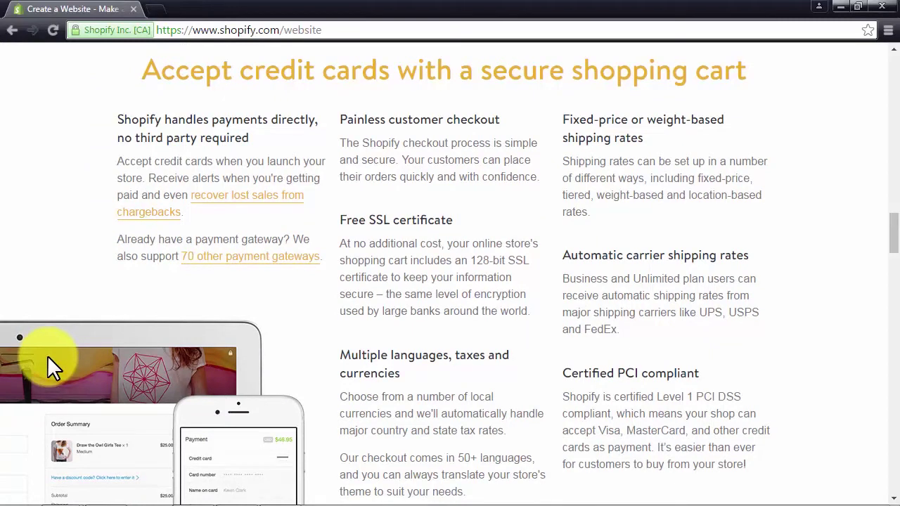
pyautogui.scroll(-2, 47, 356)
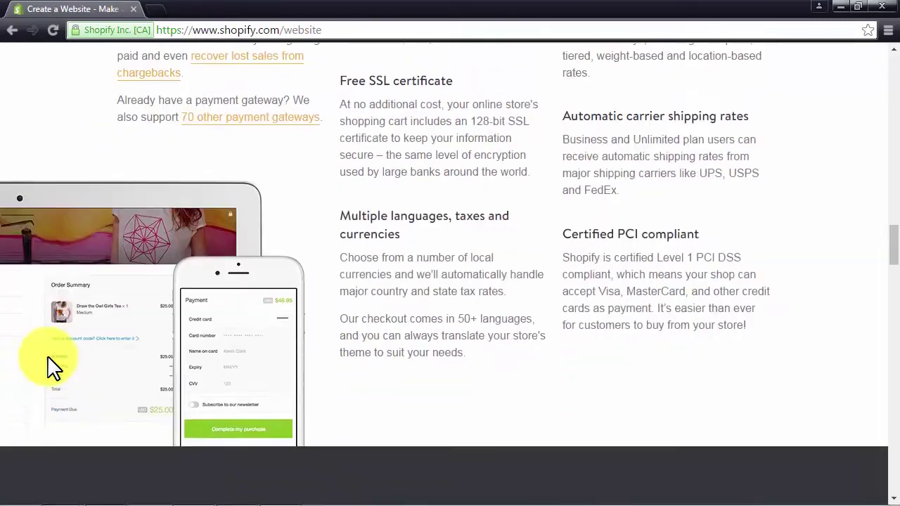
pyautogui.scroll(-2, 47, 355)
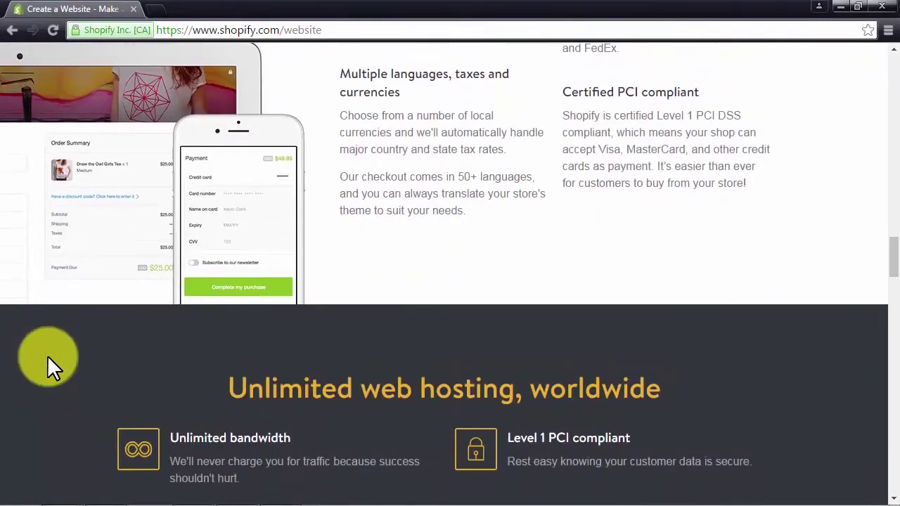
pyautogui.scroll(-1, 47, 355)
pyautogui.scroll(-3, 47, 355)
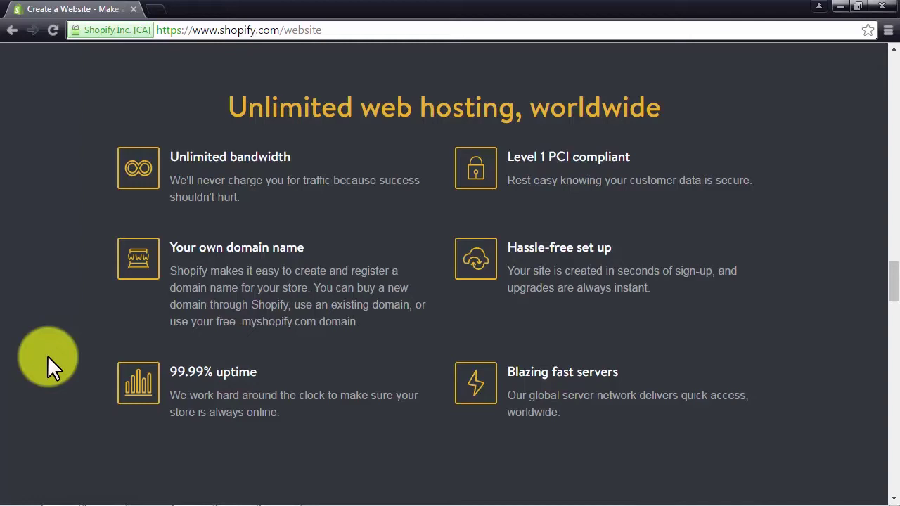
pyautogui.scroll(-3, 47, 355)
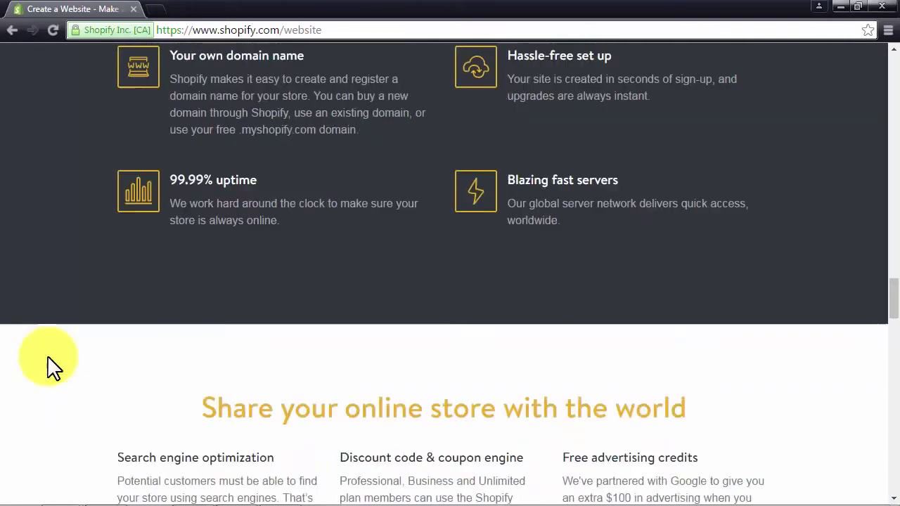
pyautogui.scroll(-3, 47, 355)
pyautogui.scroll(-1, 47, 355)
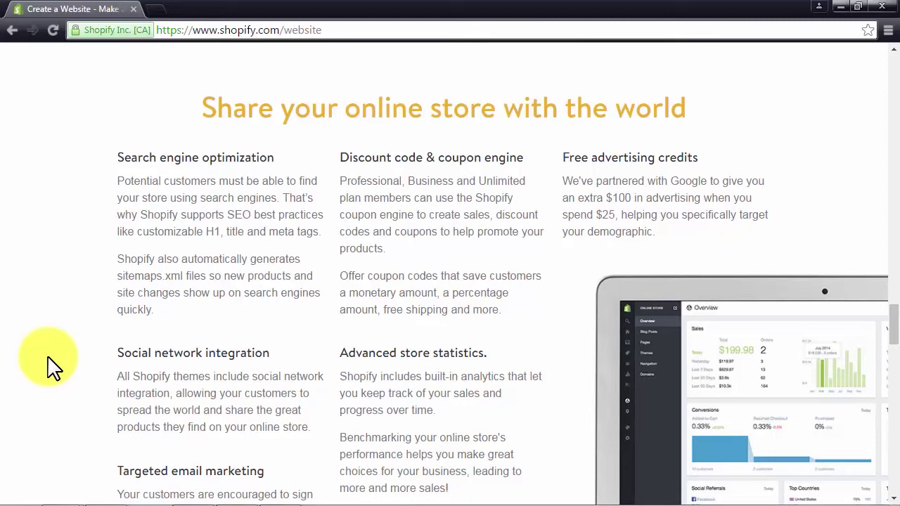
pyautogui.scroll(-1, 48, 362)
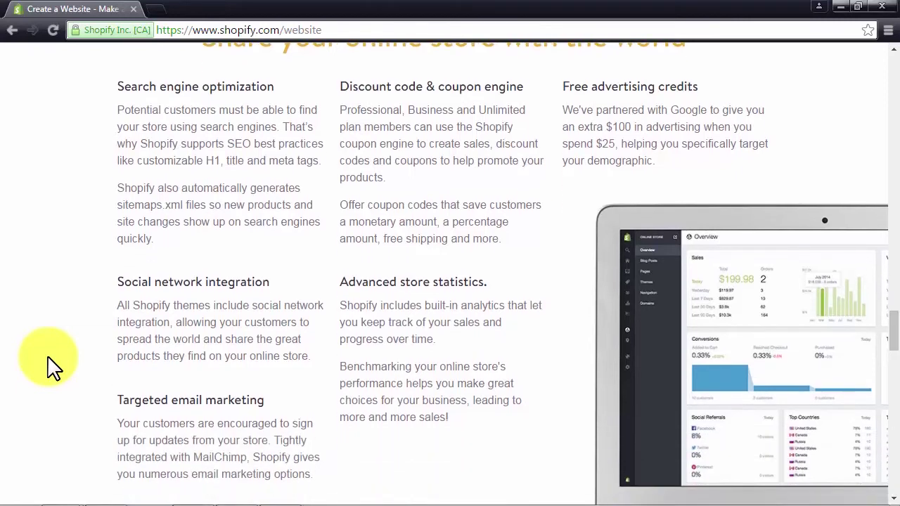
pyautogui.scroll(-2, 48, 362)
pyautogui.scroll(-2, 47, 362)
pyautogui.scroll(-1, 48, 362)
pyautogui.scroll(-3, 47, 357)
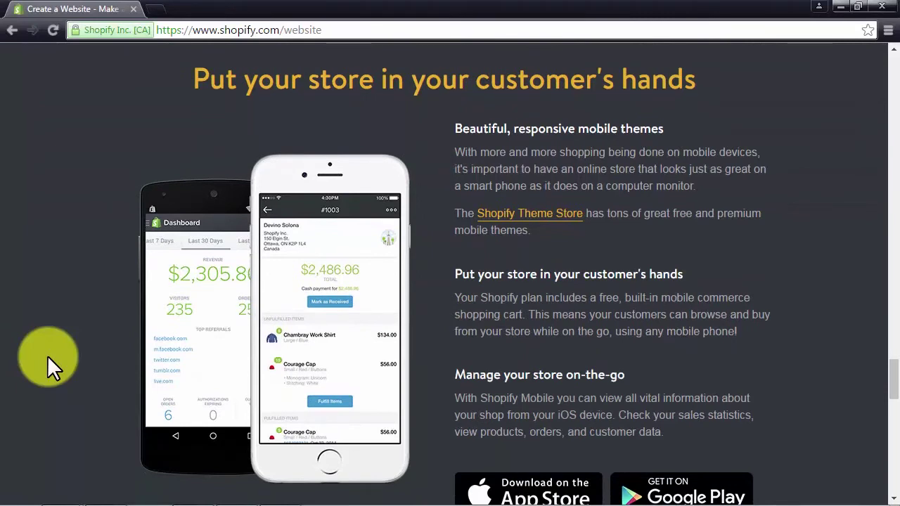
pyautogui.scroll(-2, 47, 356)
pyautogui.scroll(-5, 47, 357)
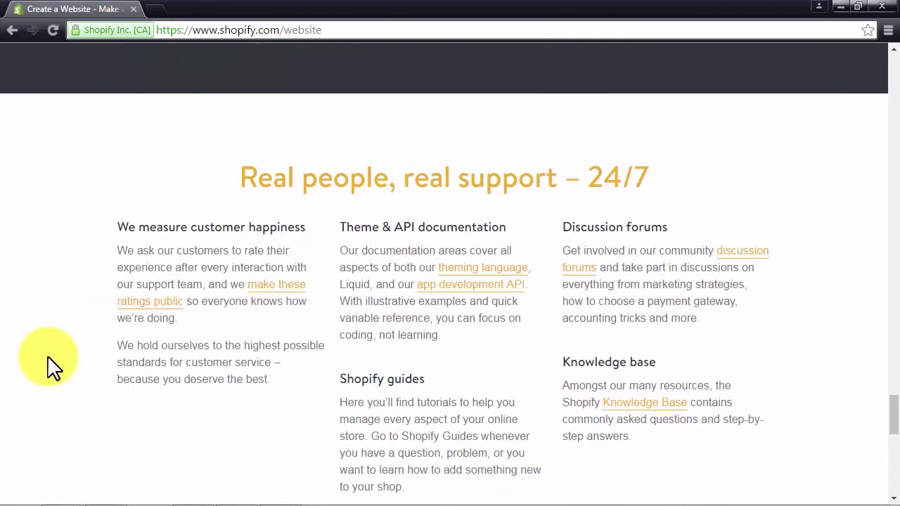
pyautogui.scroll(-1, 47, 356)
pyautogui.scroll(-8, 49, 368)
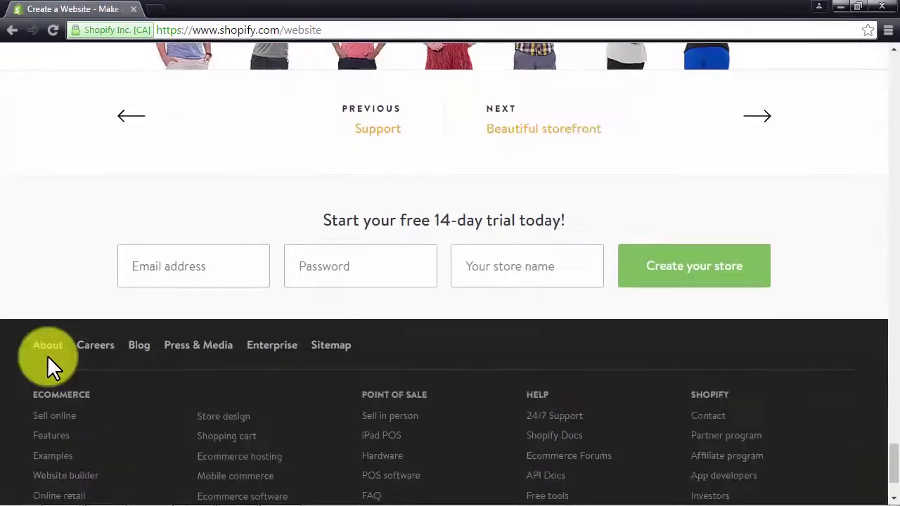
pyautogui.scroll(-2, 48, 368)
pyautogui.click(75, 402)
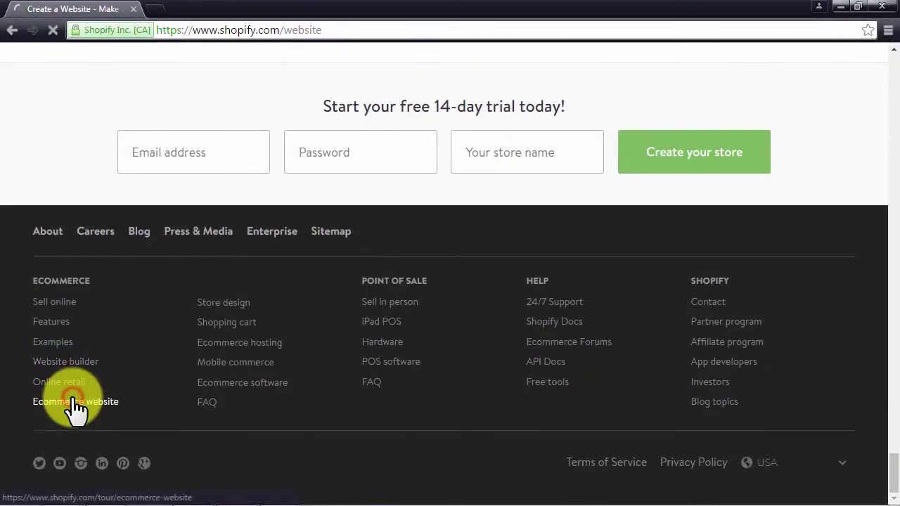
pyautogui.scroll(-2, 75, 407)
pyautogui.scroll(-2, 76, 406)
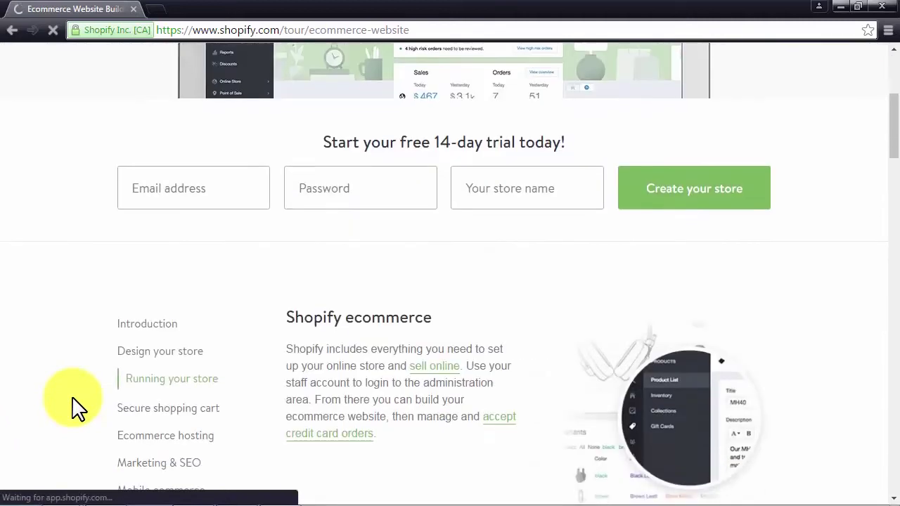
pyautogui.scroll(-2, 75, 407)
pyautogui.scroll(-2, 75, 406)
pyautogui.scroll(-1, 77, 408)
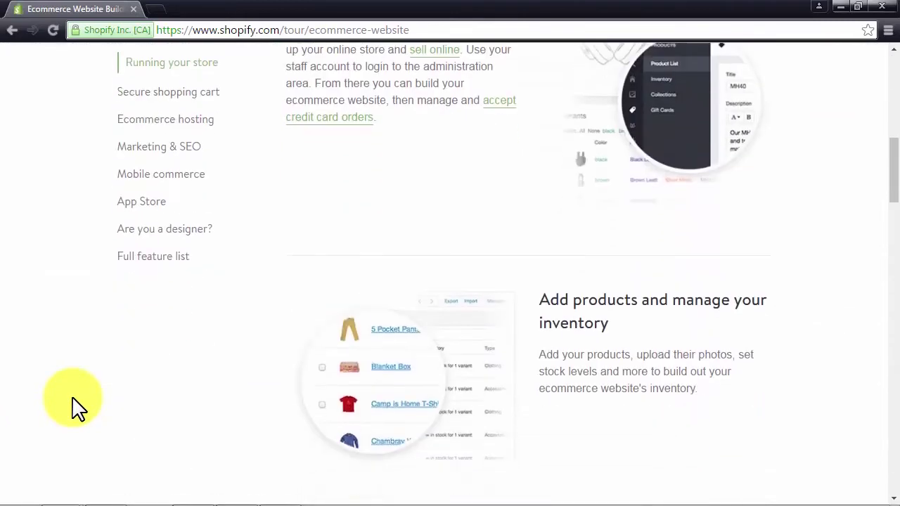
pyautogui.scroll(-2, 77, 408)
pyautogui.scroll(-3, 77, 408)
pyautogui.scroll(-2, 78, 407)
pyautogui.scroll(-1, 78, 408)
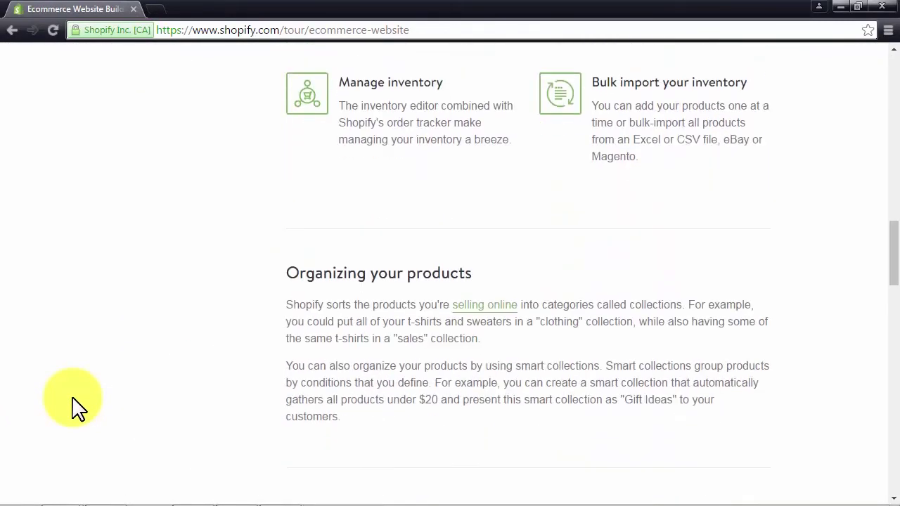
pyautogui.scroll(-3, 77, 408)
pyautogui.scroll(-2, 77, 407)
pyautogui.scroll(-4, 77, 407)
pyautogui.scroll(-2, 77, 407)
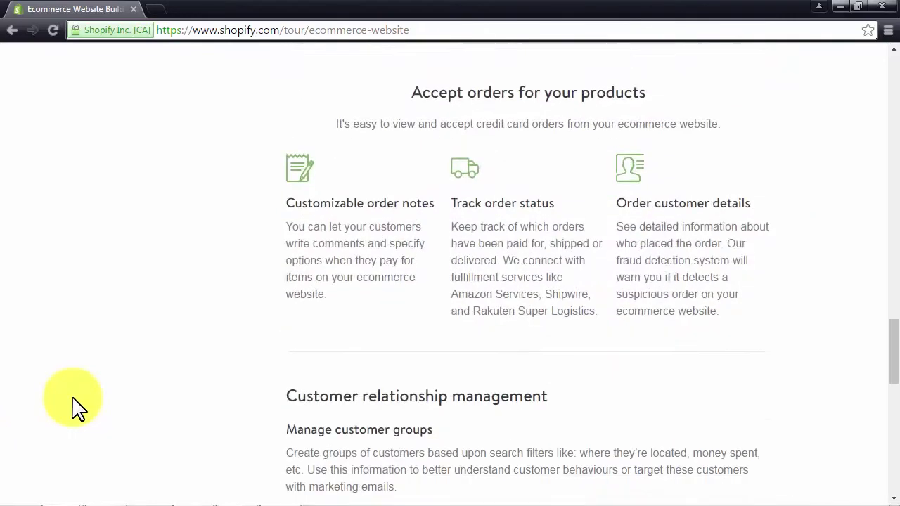
pyautogui.scroll(-3, 78, 408)
pyautogui.scroll(-1, 77, 407)
pyautogui.scroll(-3, 73, 400)
pyautogui.scroll(-3, 74, 399)
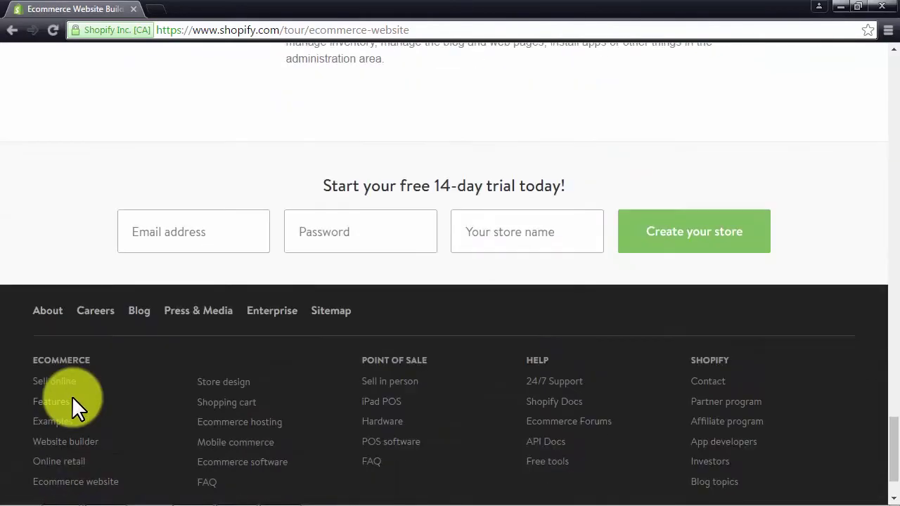
pyautogui.scroll(5, 74, 399)
pyautogui.scroll(5, 74, 399)
pyautogui.scroll(5, 73, 399)
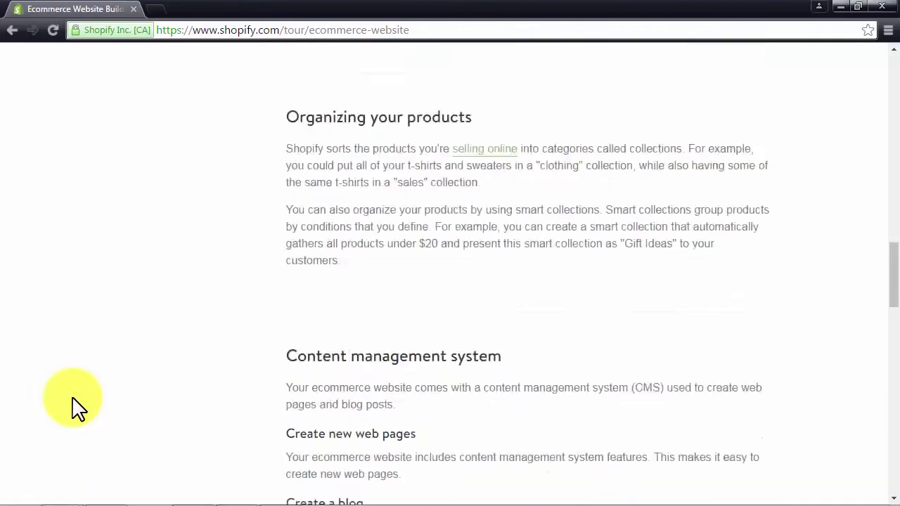
pyautogui.scroll(5, 73, 399)
pyautogui.scroll(5, 73, 400)
pyautogui.scroll(1, 76, 406)
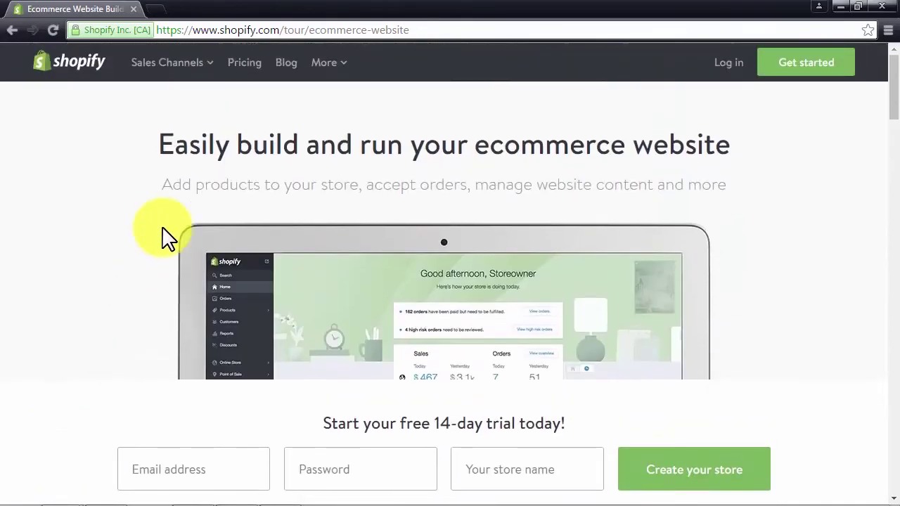
# Review the Lite, Basic, Pro and Unlimited plans and prices on the Pricing page
pyautogui.click(246, 67)
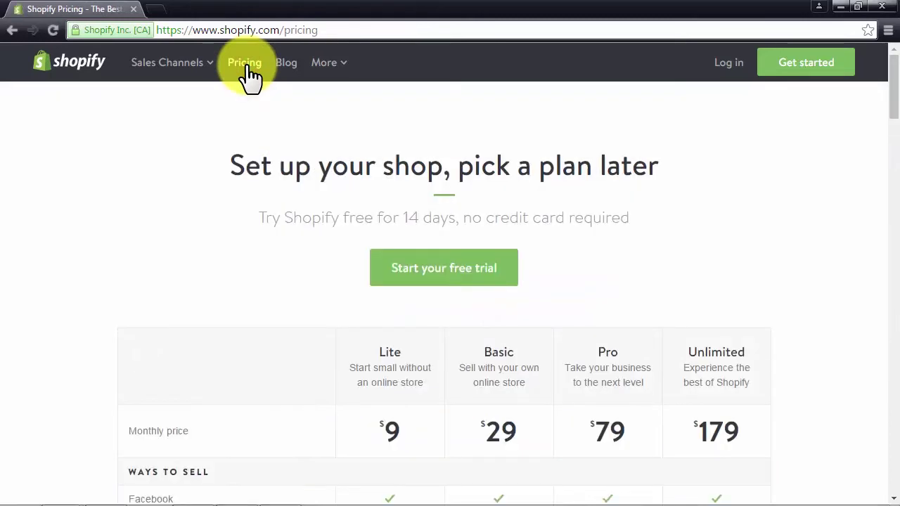
pyautogui.scroll(-1, 250, 73)
pyautogui.scroll(-1, 249, 74)
pyautogui.scroll(-1, 250, 74)
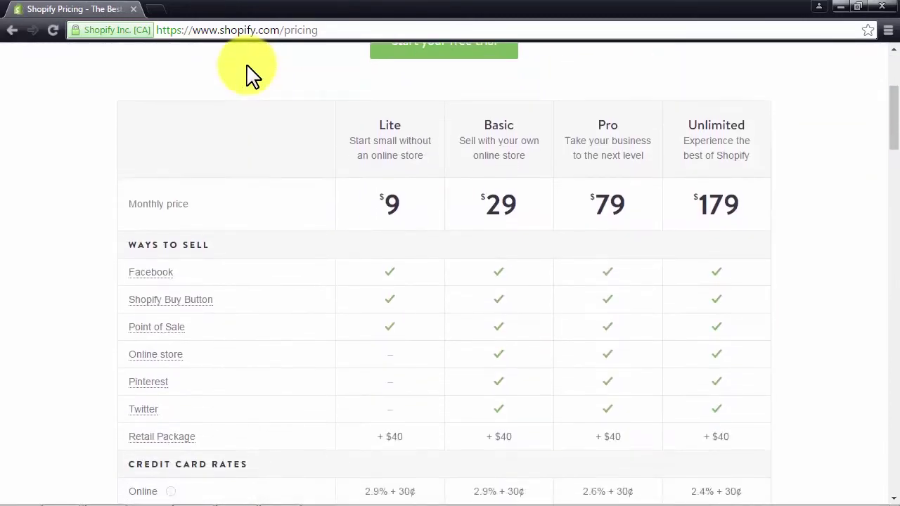
pyautogui.scroll(-1, 250, 74)
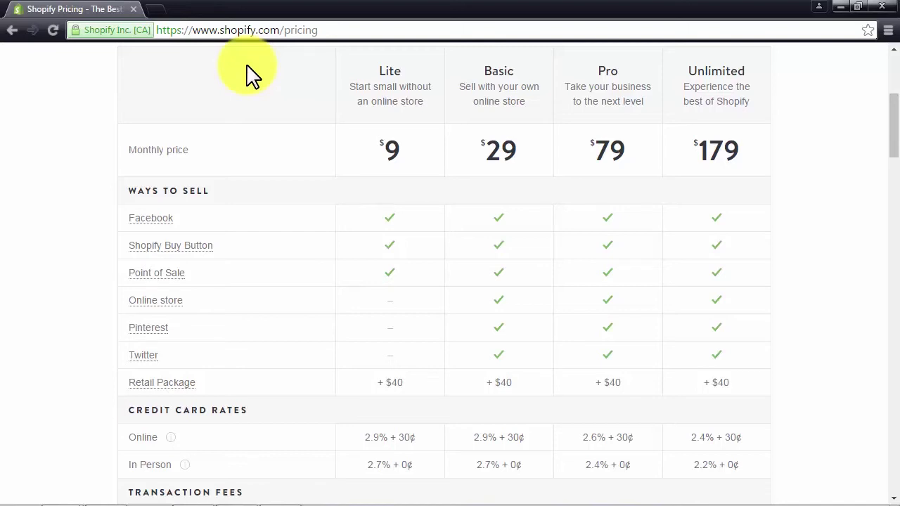
pyautogui.scroll(5, 246, 65)
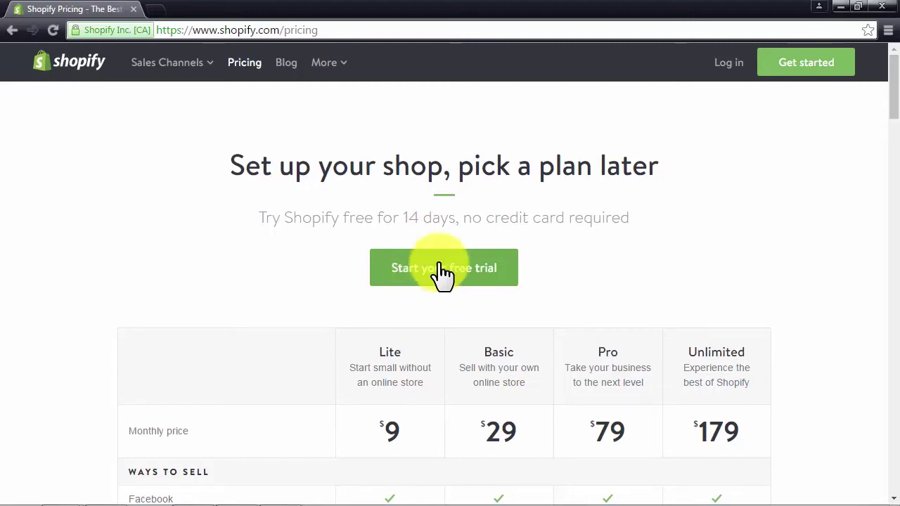
# Sign up for a free trial with an email, a password and store name 'bungie deals'
pyautogui.click(770, 63)
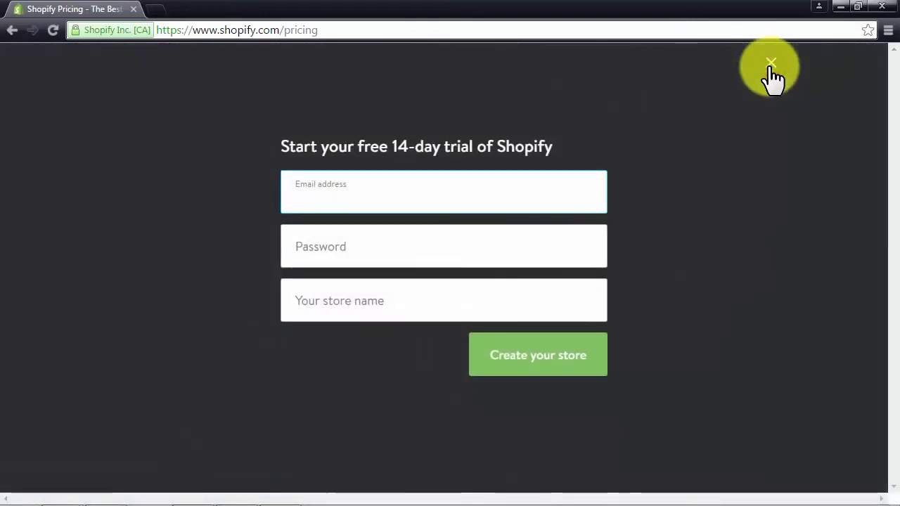
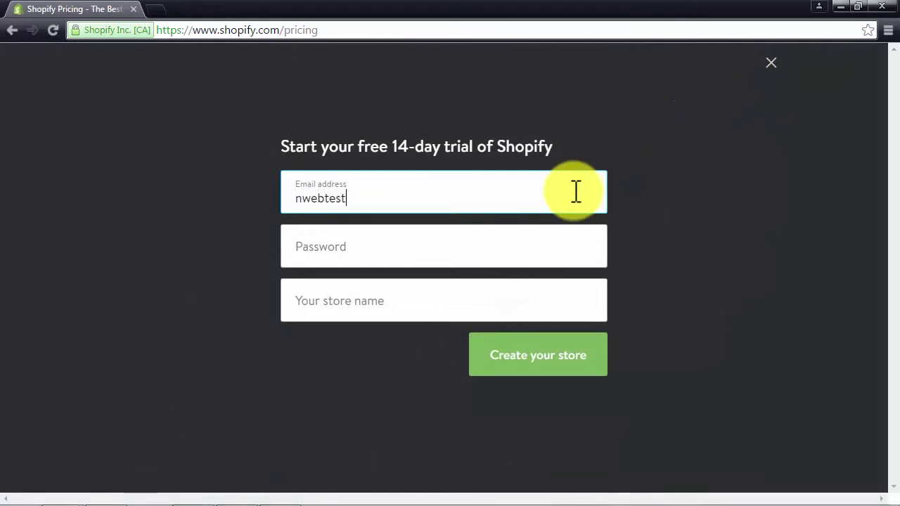
pyautogui.click(560, 244)
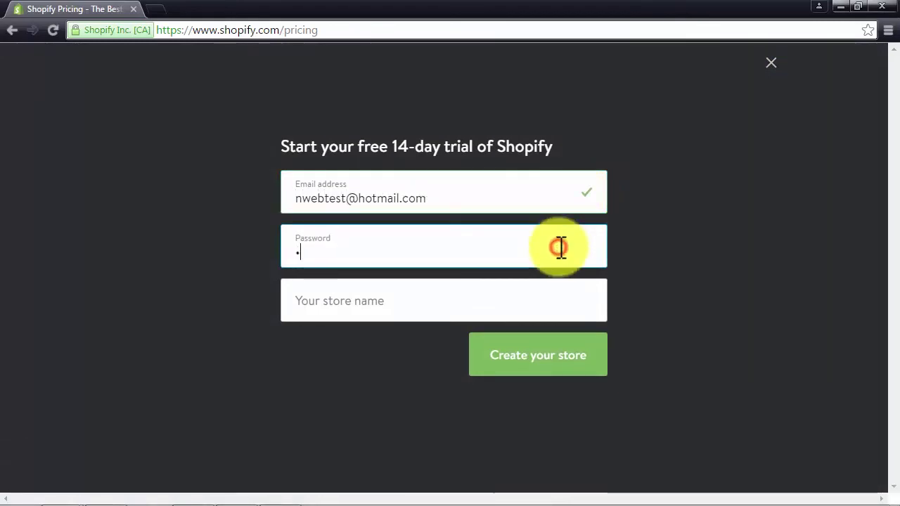
pyautogui.write('password')
pyautogui.click(543, 294)
pyautogui.write('bun')
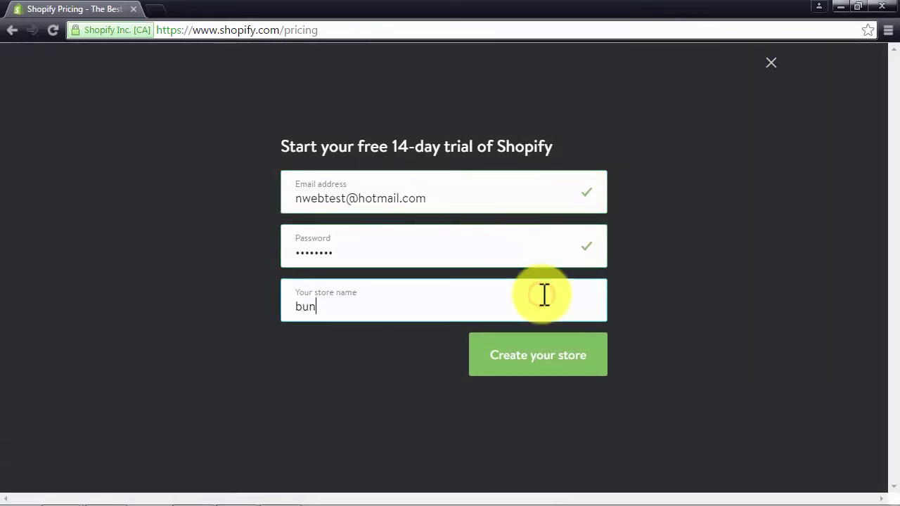
pyautogui.write('gie deals')
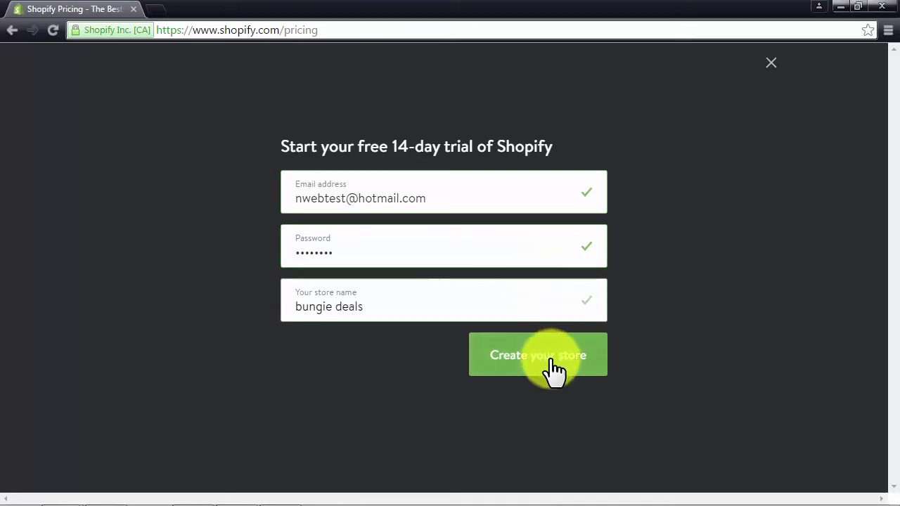
pyautogui.click(554, 369)
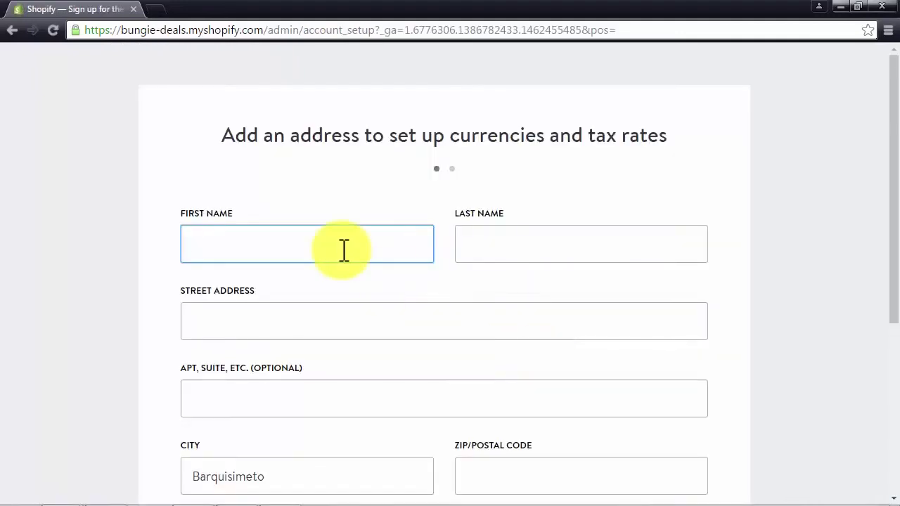
# Enter the owner's first and last name, street address, city Doral and ZIP code
pyautogui.write('John')
pyautogui.click(482, 251)
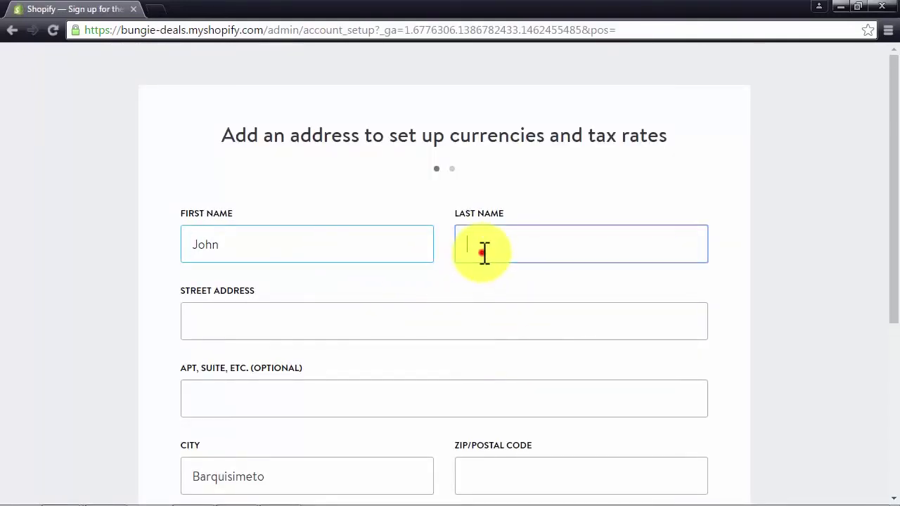
pyautogui.write('Doe')
pyautogui.click(461, 316)
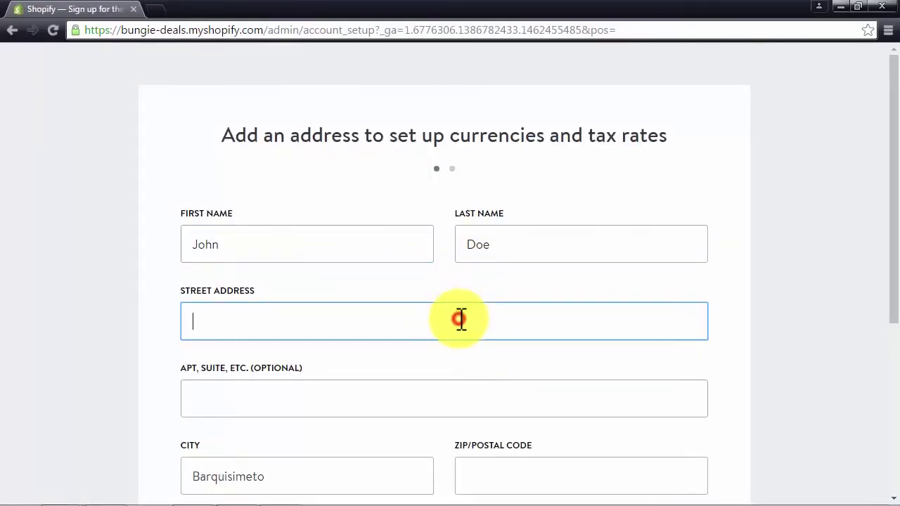
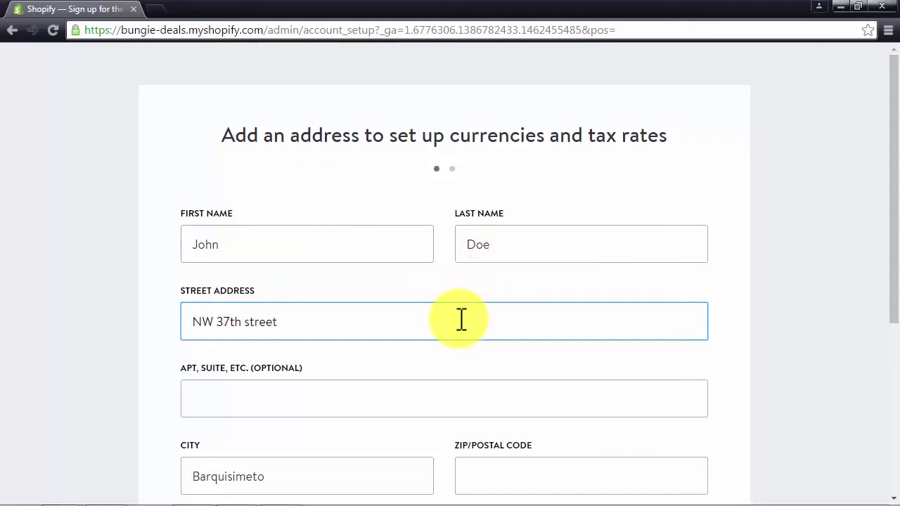
pyautogui.scroll(-4, 460, 317)
pyautogui.doubleClick(281, 195)
pyautogui.write('Doral')
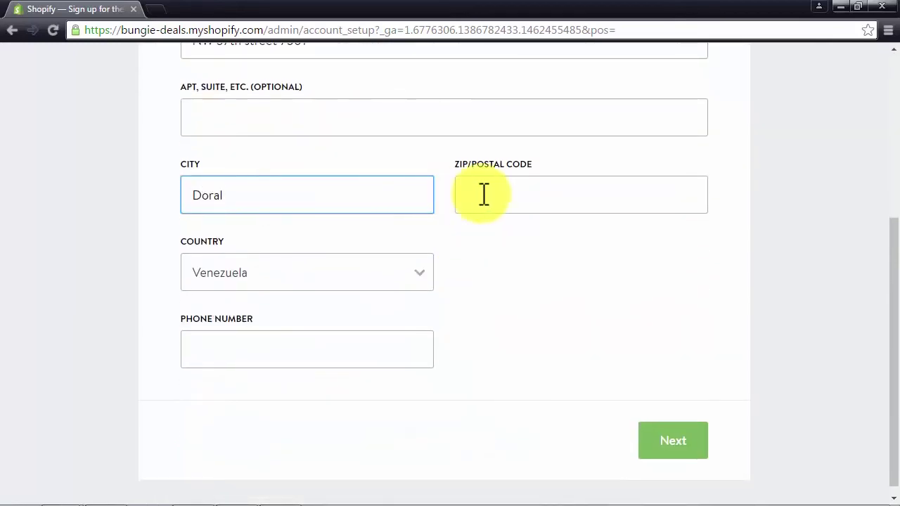
pyautogui.click(484, 195)
pyautogui.write('3166')
# Set country United States and state Florida, add the phone number, and submit the address
pyautogui.click(403, 280)
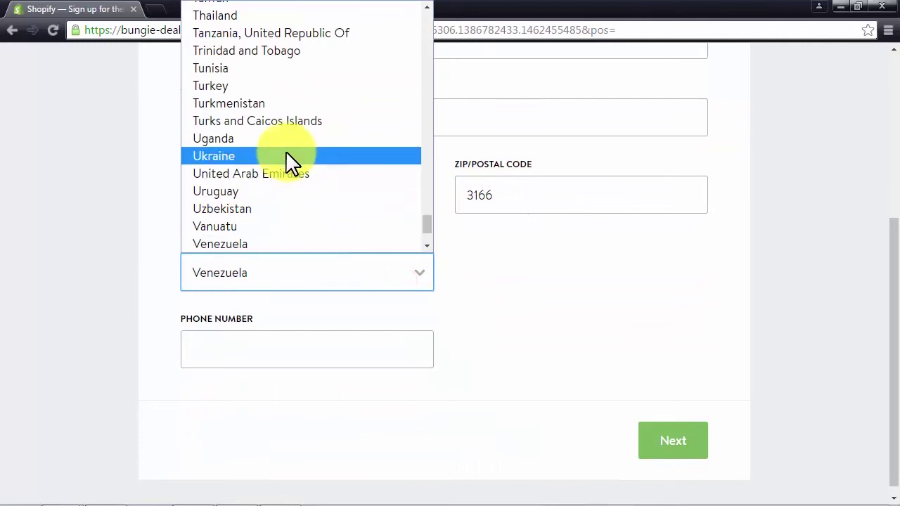
pyautogui.scroll(-2, 286, 161)
pyautogui.scroll(20, 286, 161)
pyautogui.click(276, 27)
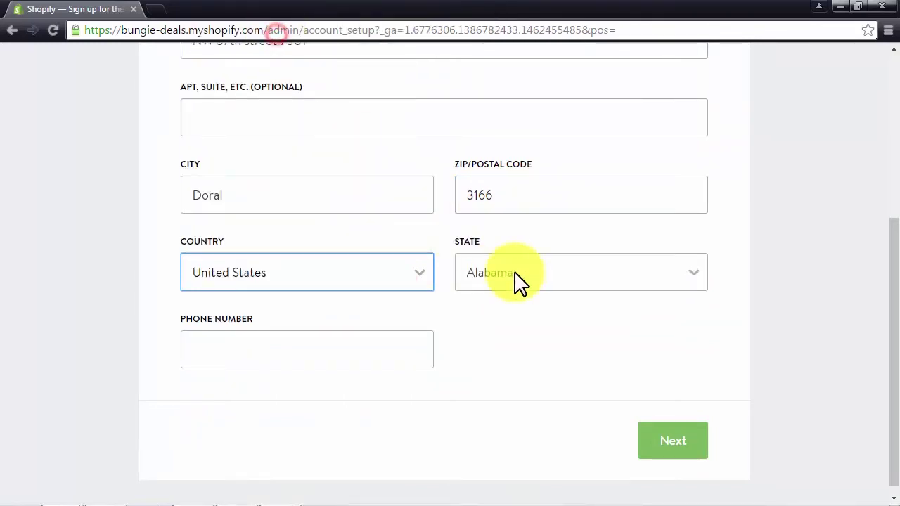
pyautogui.click(519, 280)
pyautogui.click(514, 174)
pyautogui.click(361, 360)
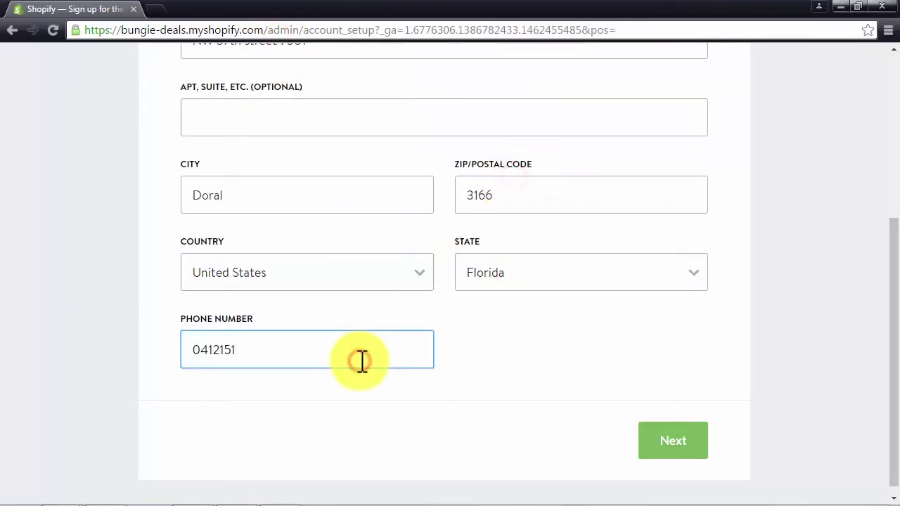
pyautogui.click(665, 442)
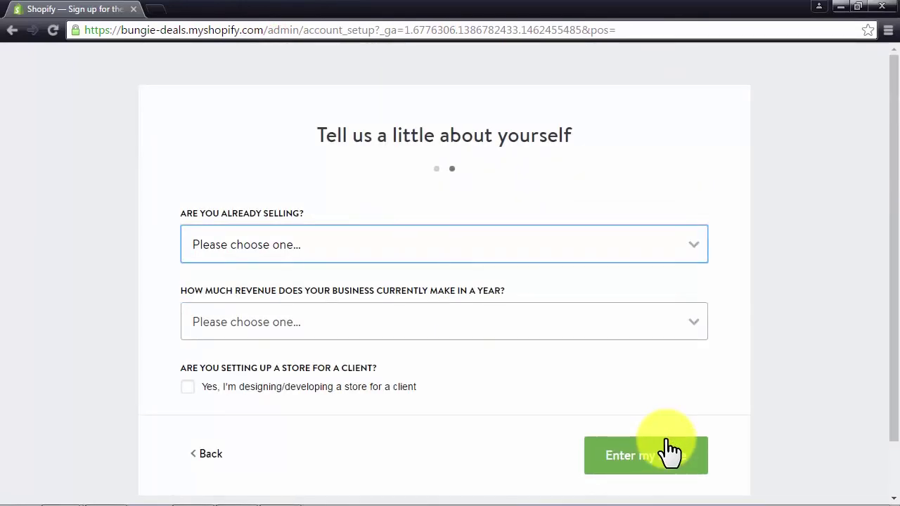
# Answer 'I'm selling, just not online' with $5,000 to $50,000 revenue, then enter the store
pyautogui.click(673, 246)
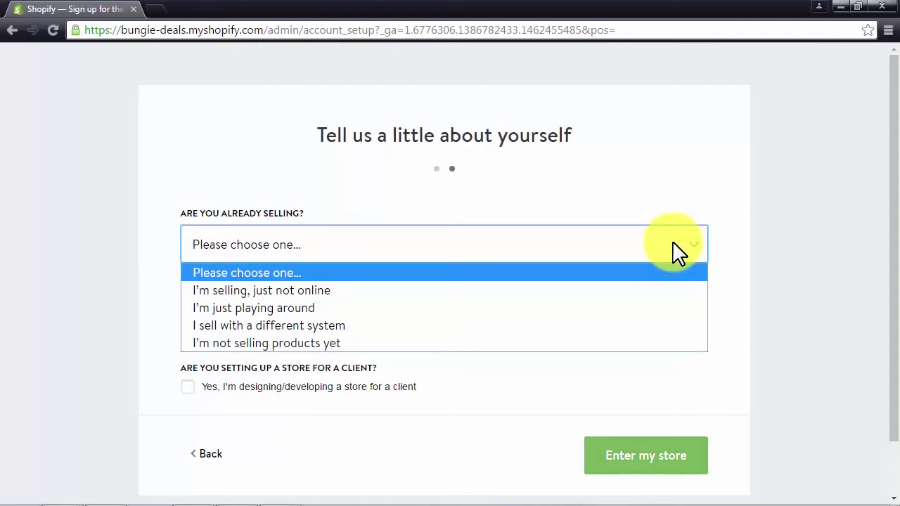
pyautogui.click(311, 293)
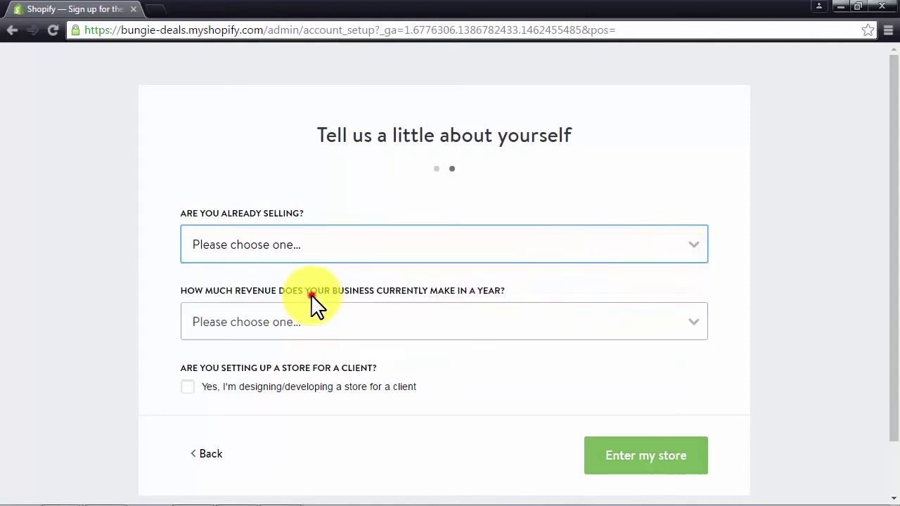
pyautogui.click(450, 323)
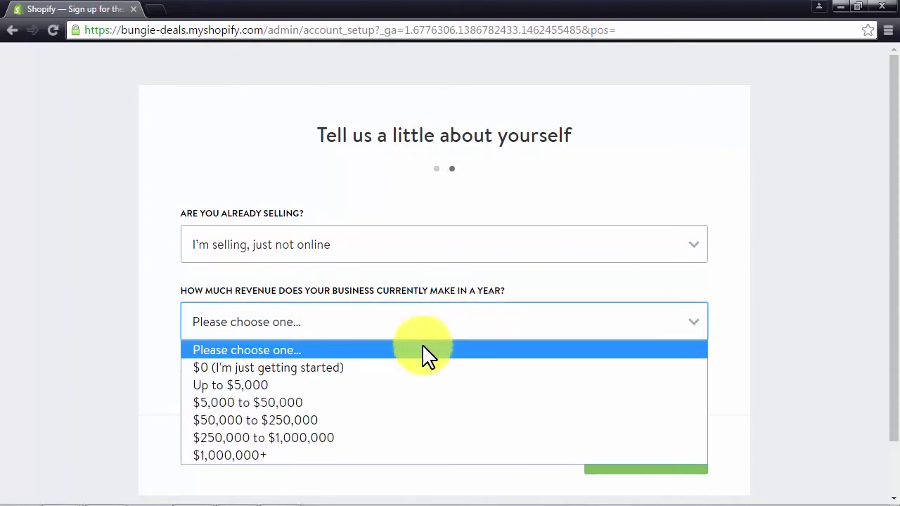
pyautogui.click(365, 404)
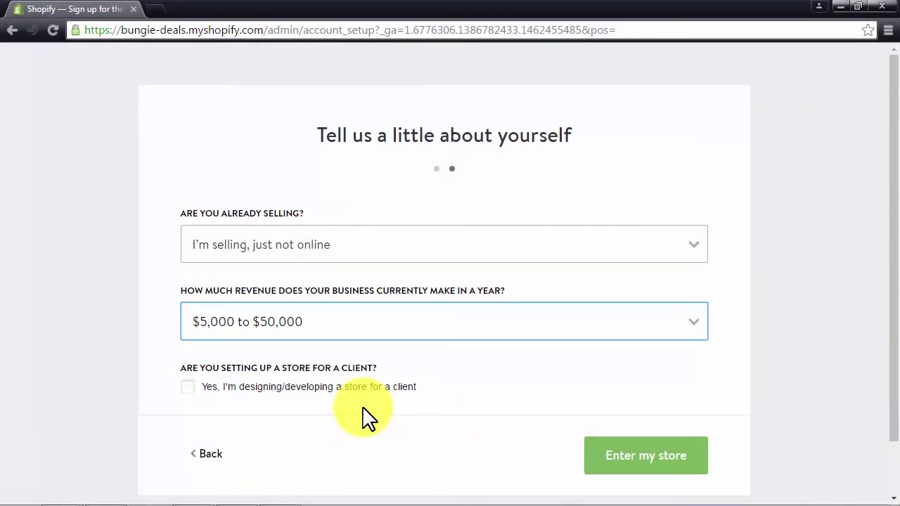
pyautogui.scroll(-2, 369, 419)
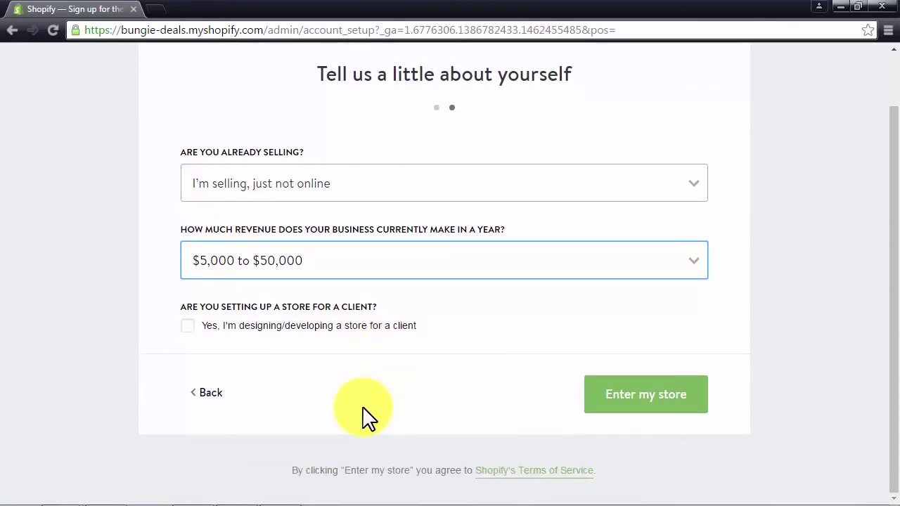
pyautogui.click(632, 408)
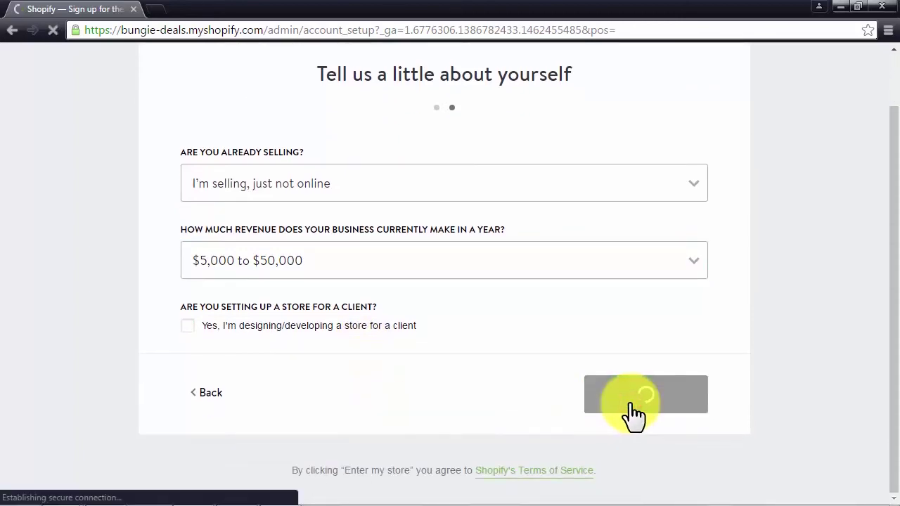
# Scroll through the bungie deals Home feed of trial banner, advice cards and reading, then back up
pyautogui.scroll(-1, 661, 415)
pyautogui.scroll(-2, 661, 415)
pyautogui.scroll(-1, 661, 415)
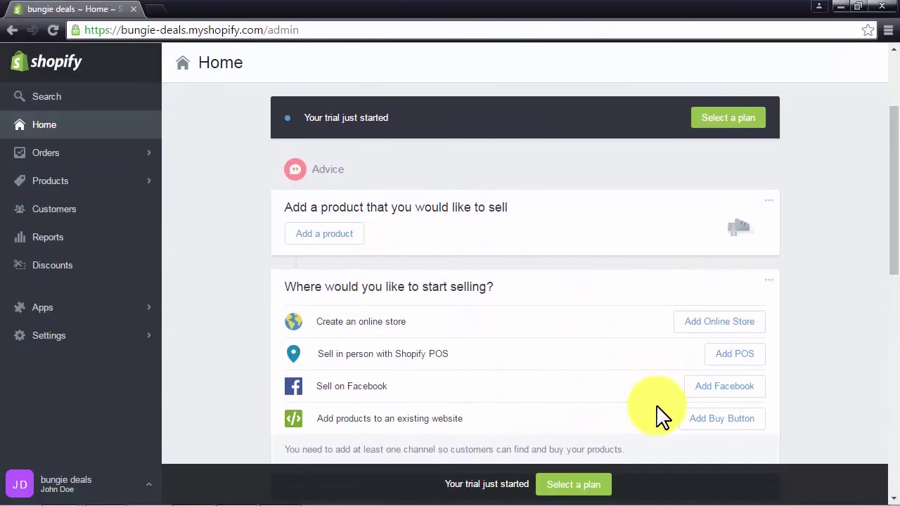
pyautogui.scroll(-2, 658, 408)
pyautogui.scroll(-1, 658, 407)
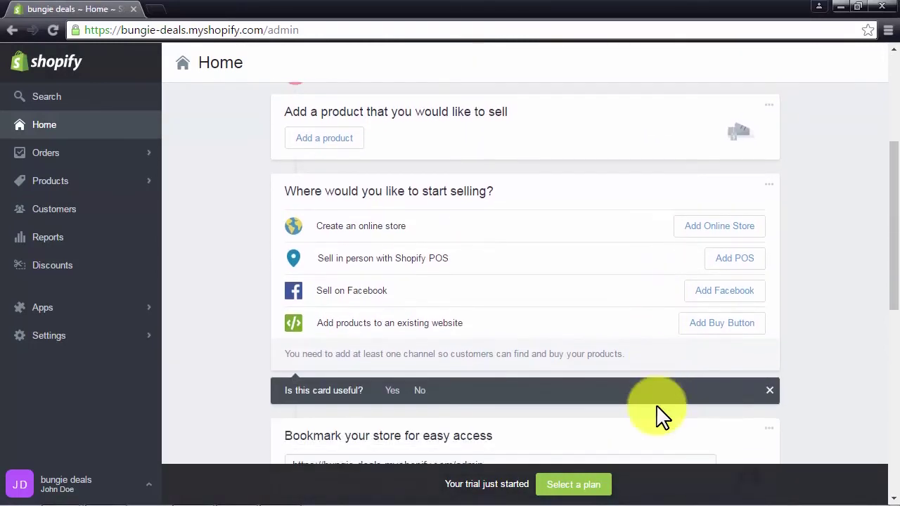
pyautogui.scroll(-1, 658, 408)
pyautogui.scroll(-1, 661, 414)
pyautogui.scroll(-1, 660, 415)
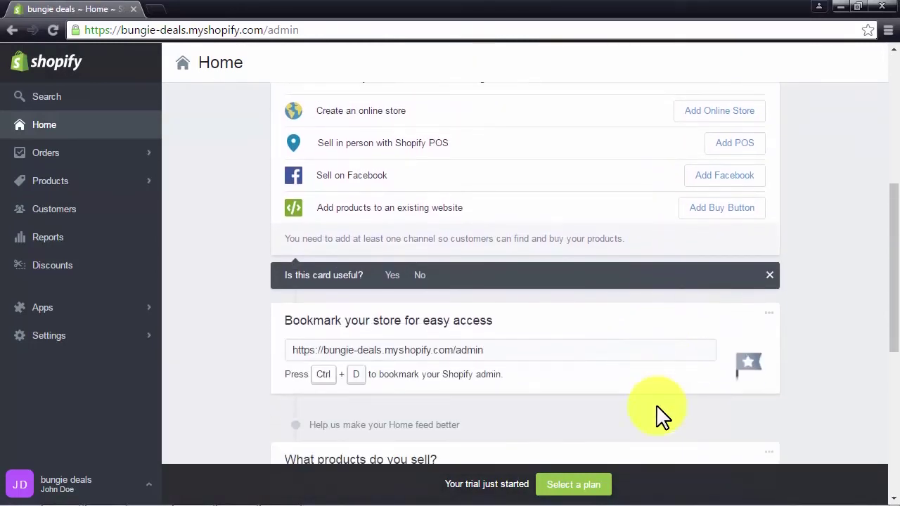
pyautogui.scroll(-2, 660, 415)
pyautogui.scroll(-1, 661, 415)
pyautogui.scroll(-2, 661, 415)
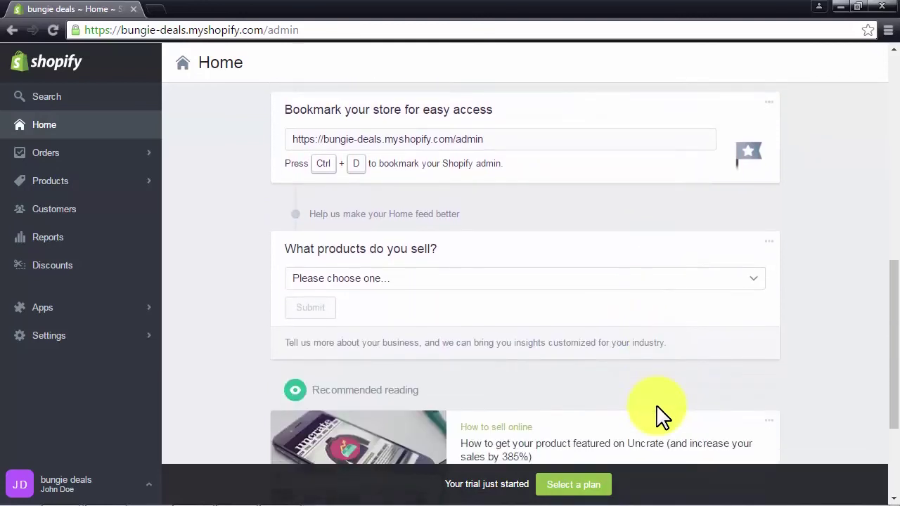
pyautogui.scroll(-2, 661, 415)
pyautogui.scroll(-1, 661, 415)
pyautogui.scroll(-1, 661, 415)
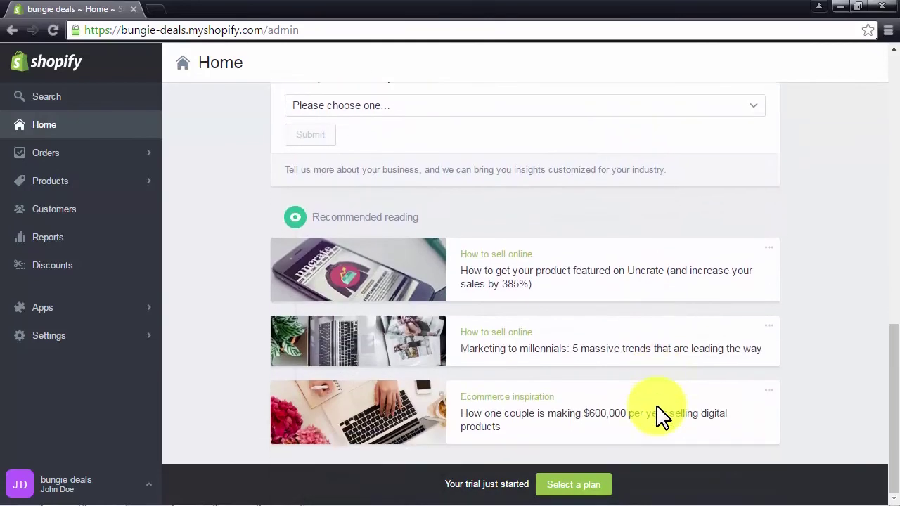
pyautogui.scroll(1, 661, 415)
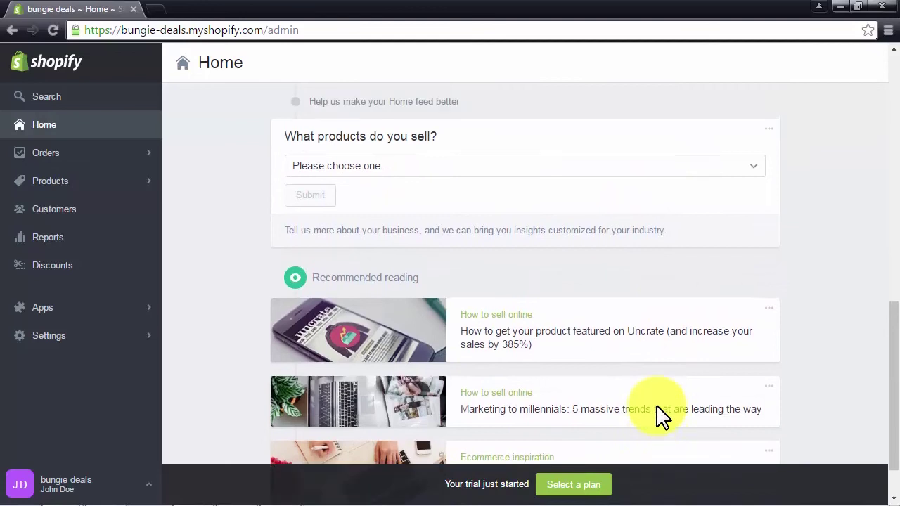
pyautogui.scroll(2, 661, 415)
pyautogui.scroll(3, 661, 415)
pyautogui.scroll(4, 661, 415)
pyautogui.scroll(2, 661, 415)
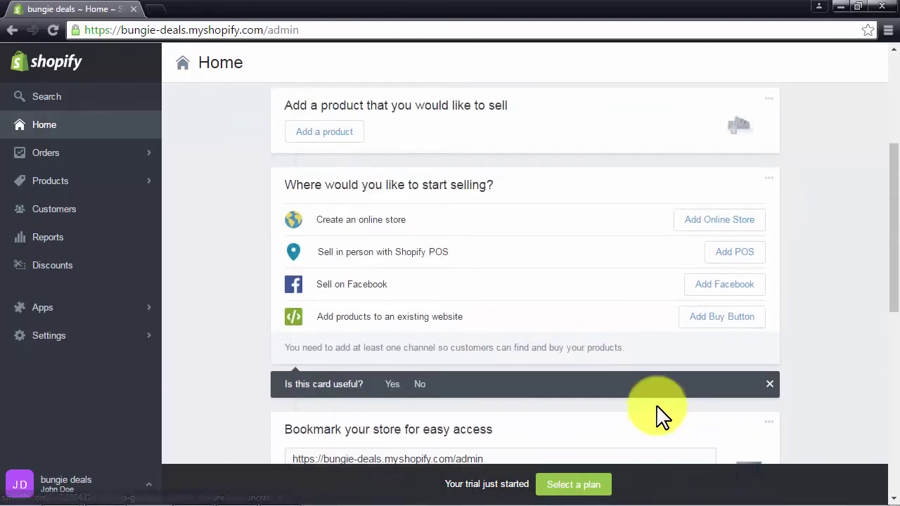
pyautogui.scroll(2, 661, 414)
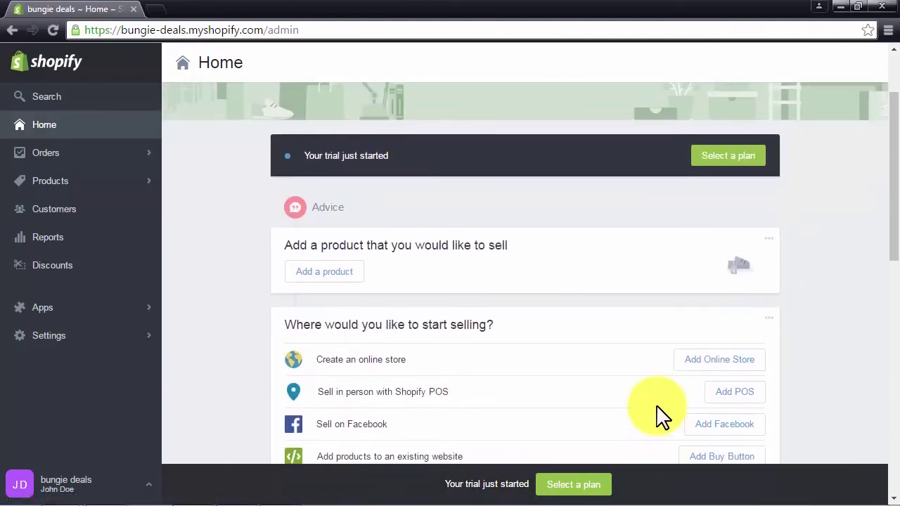
# Open a new Add product form and look through its pricing, inventory, shipping and variants fields
pyautogui.click(339, 276)
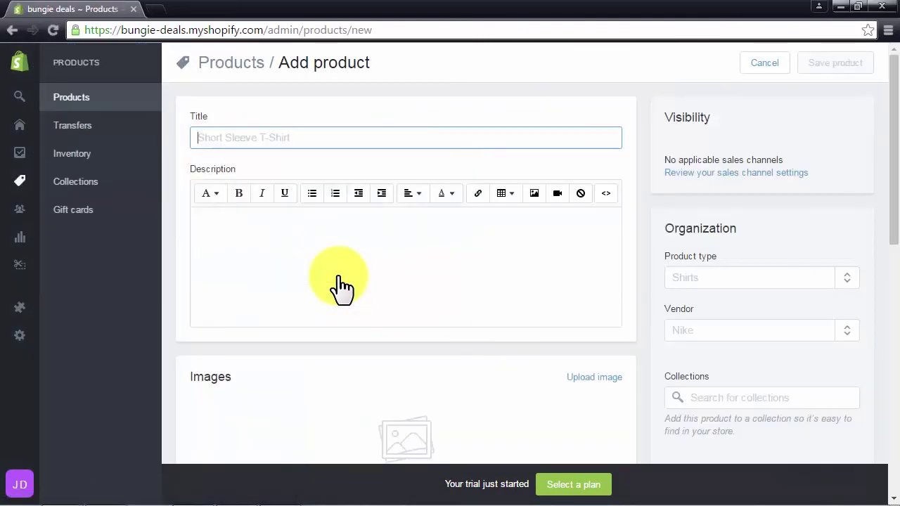
pyautogui.scroll(-1, 341, 285)
pyautogui.scroll(-2, 341, 285)
pyautogui.scroll(-1, 341, 284)
pyautogui.scroll(-1, 341, 284)
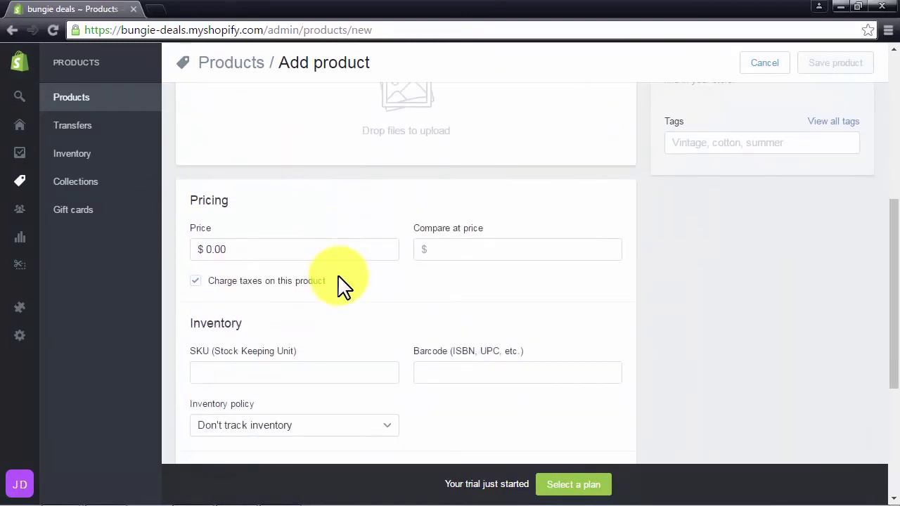
pyautogui.scroll(-2, 341, 285)
pyautogui.scroll(-1, 339, 285)
pyautogui.scroll(-1, 338, 281)
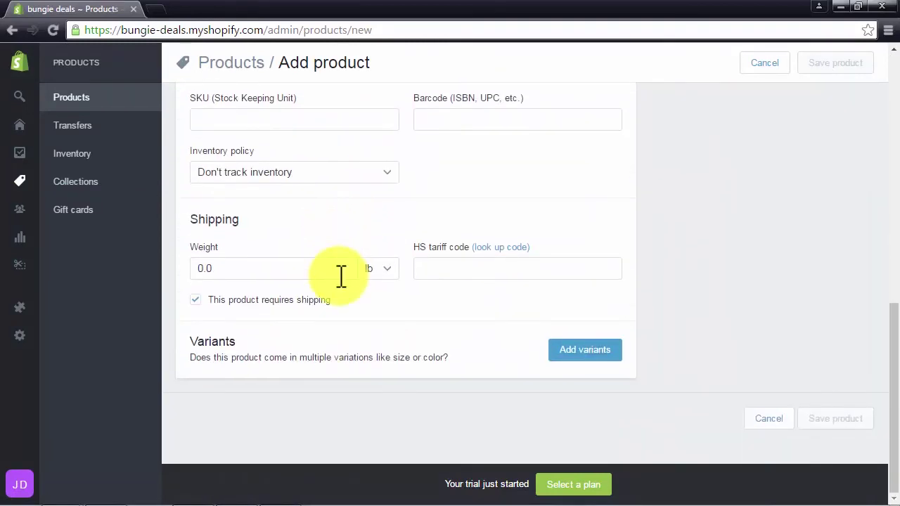
# Discard the unsaved product, browse the Free Themes gallery, and return to the admin Home
pyautogui.click(760, 421)
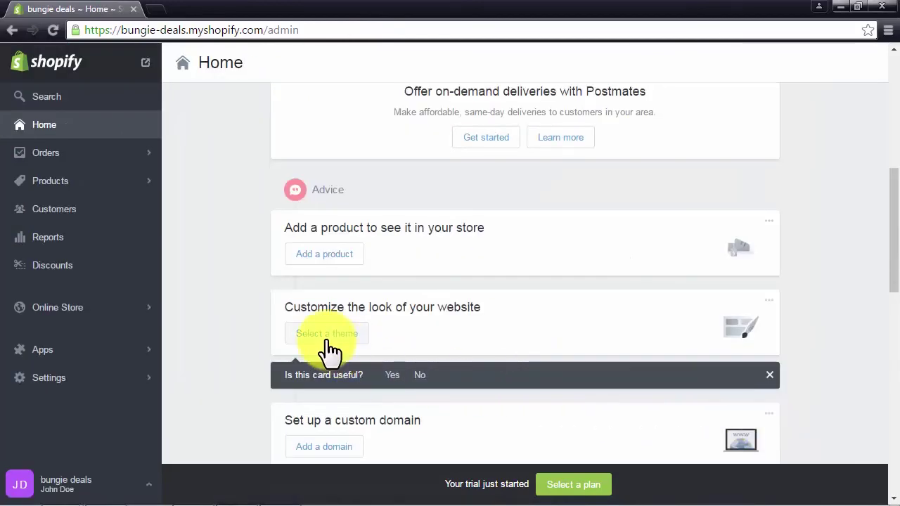
pyautogui.click(326, 341)
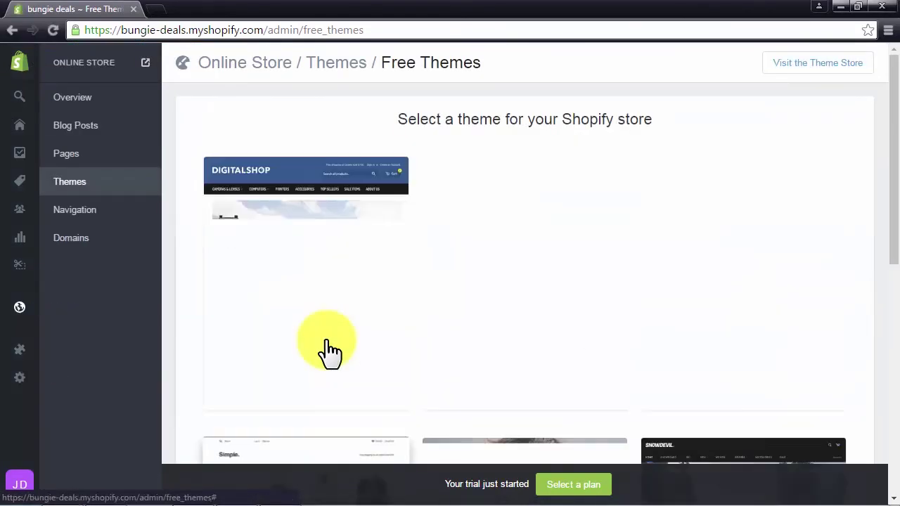
pyautogui.scroll(-1, 330, 351)
pyautogui.scroll(-1, 330, 351)
pyautogui.scroll(-3, 330, 351)
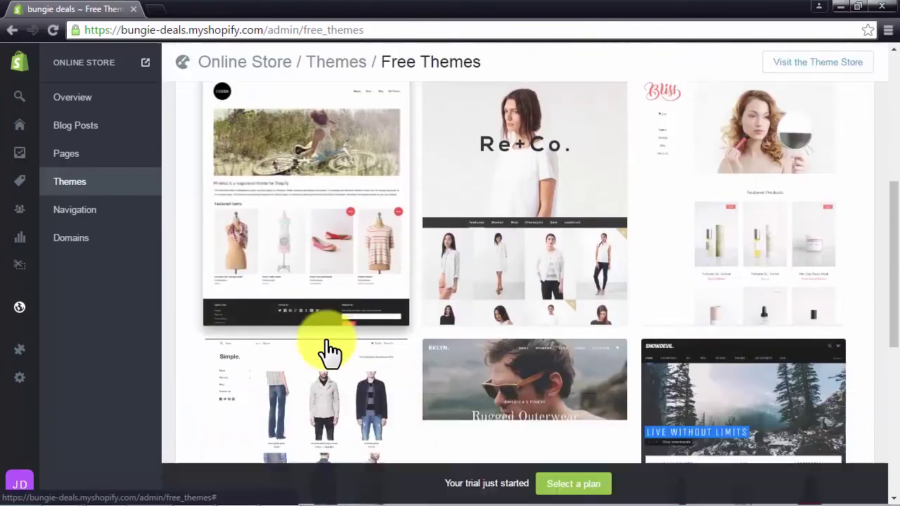
pyautogui.scroll(-1, 331, 352)
pyautogui.scroll(-1, 331, 352)
pyautogui.hotkey('alt', 'Left')
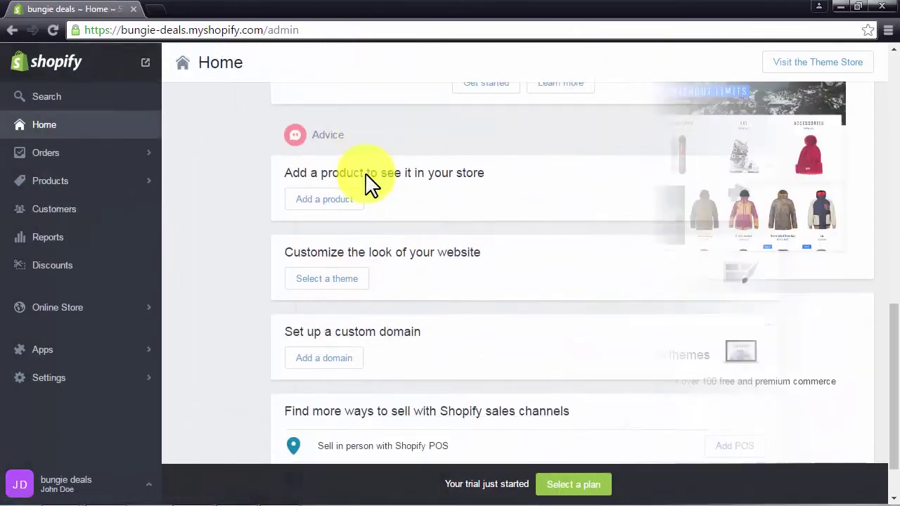
pyautogui.click(349, 278)
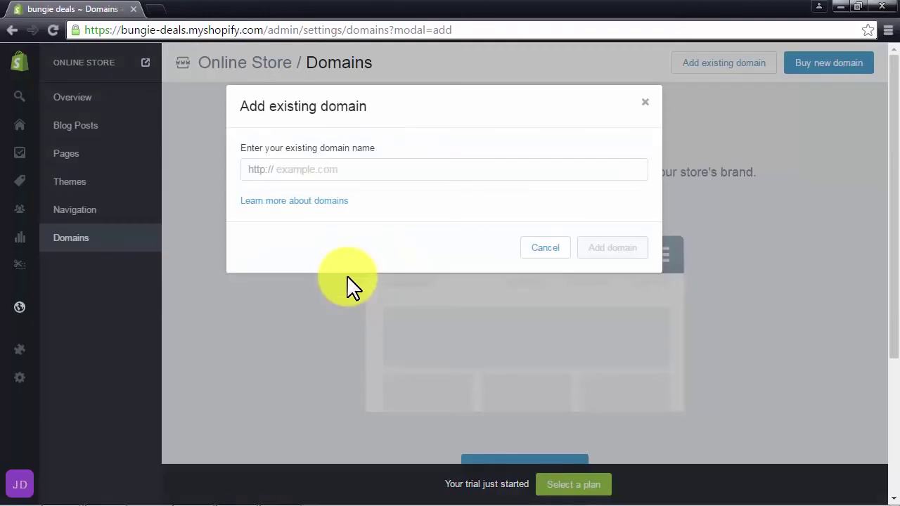
pyautogui.click(347, 169)
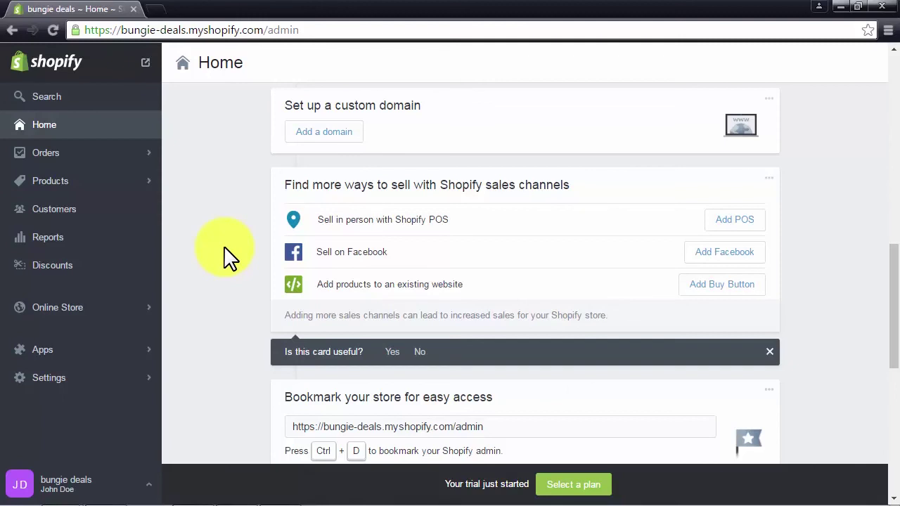
pyautogui.scroll(-1, 225, 256)
pyautogui.scroll(-2, 225, 257)
pyautogui.scroll(-1, 225, 256)
pyautogui.scroll(-1, 225, 257)
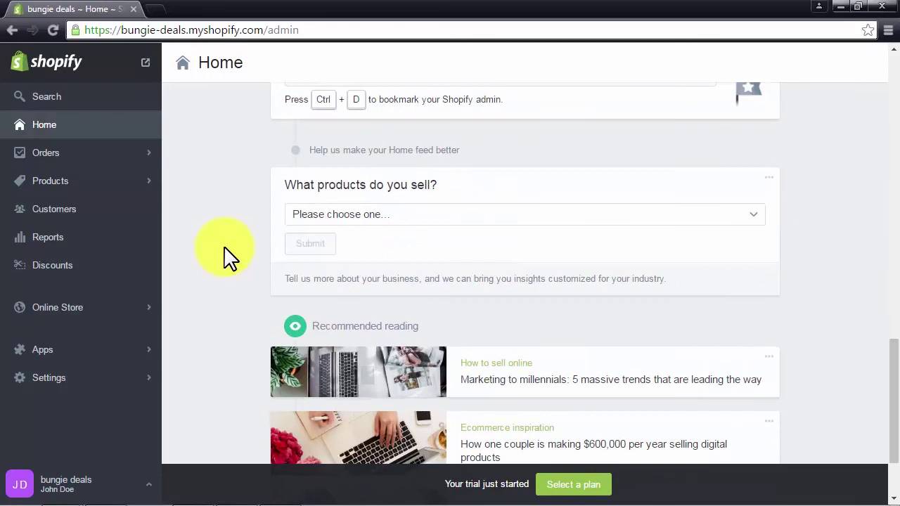
pyautogui.scroll(-1, 225, 257)
pyautogui.scroll(-1, 225, 257)
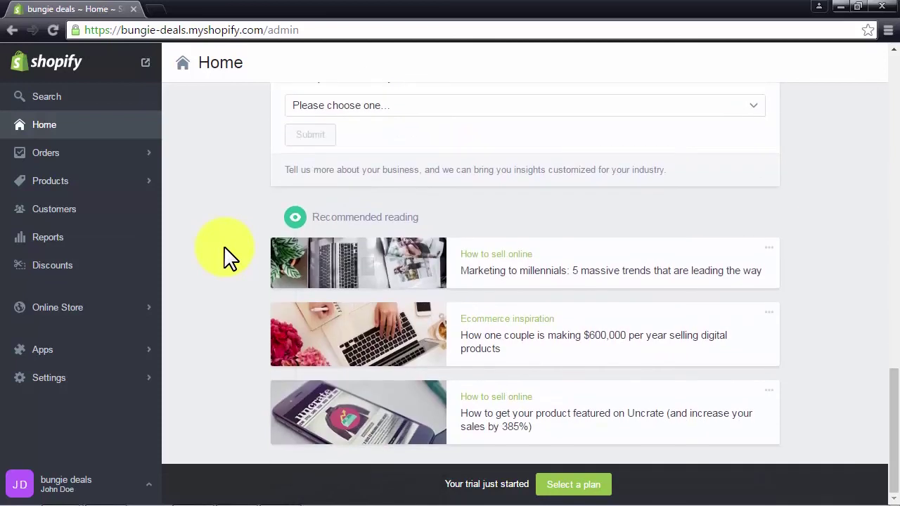